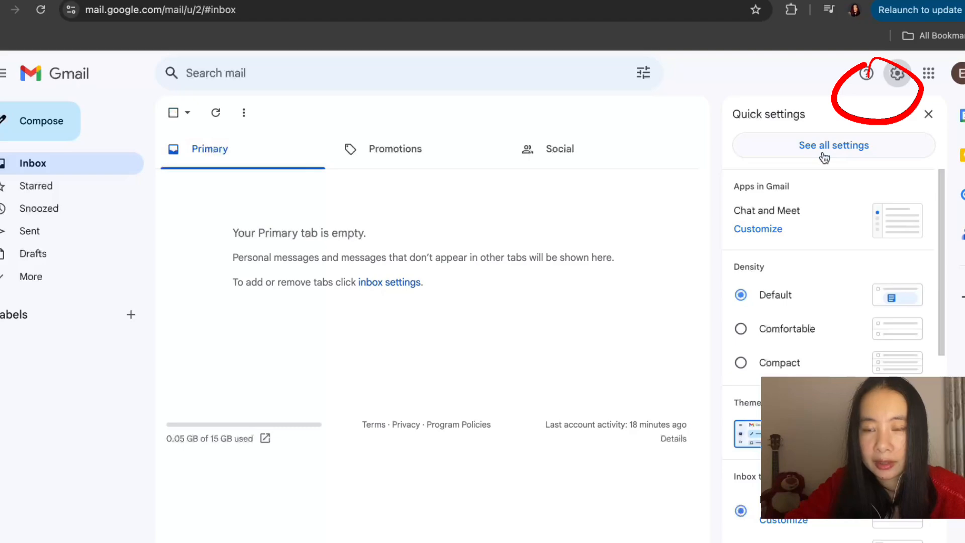
Create a new email signature named "Sample" in the full general settings
left_click(823, 155)
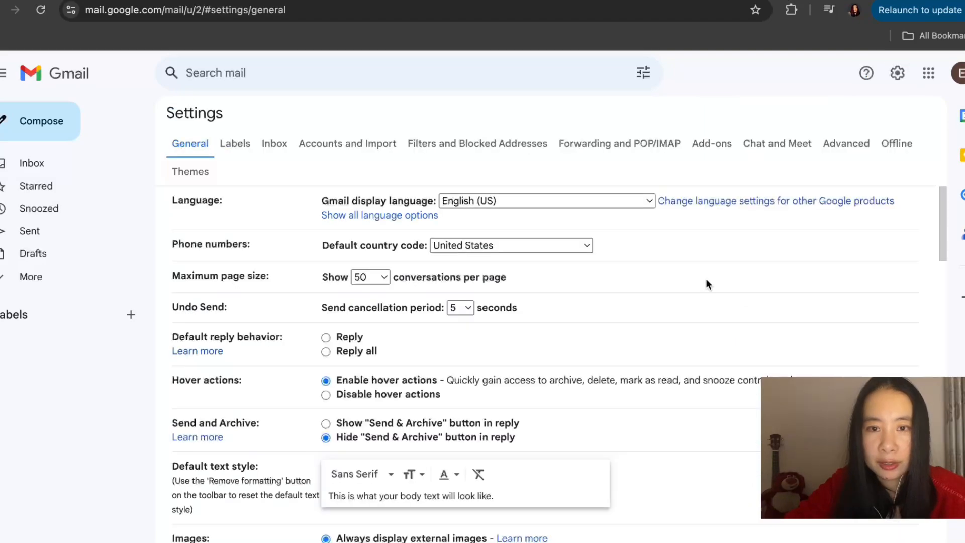
scroll(706, 279, "down", 20)
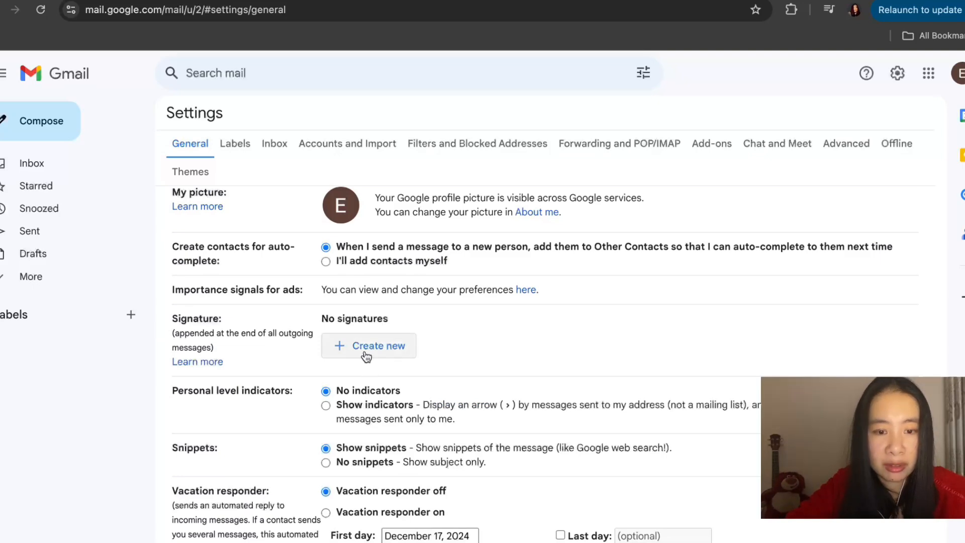
left_click(366, 356)
type("Sample")
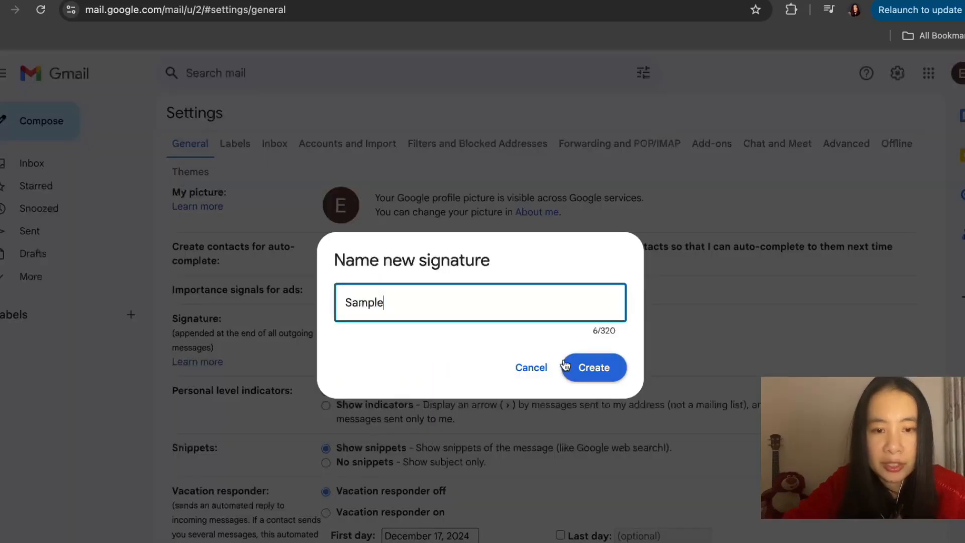
left_click(583, 367)
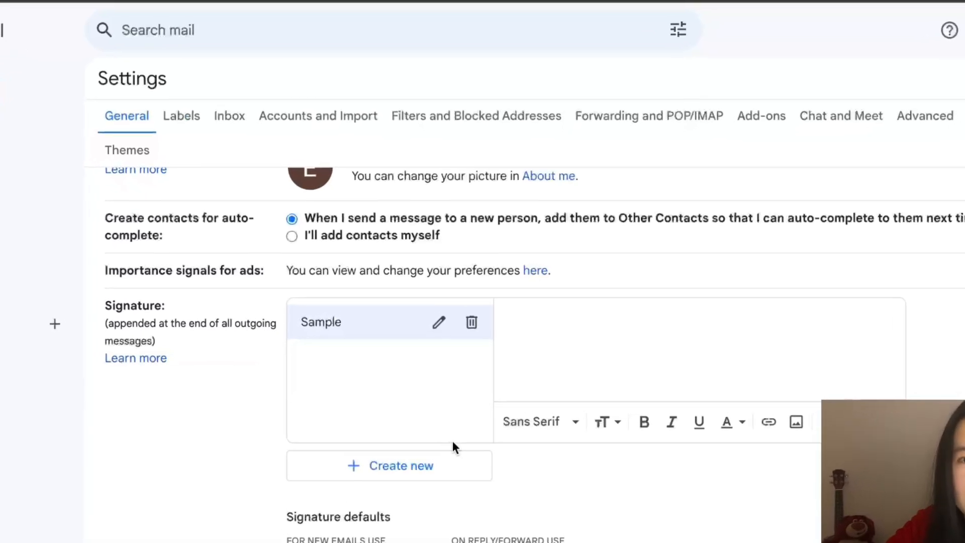
Fill the Sample signature with the person's full name and "CEO of ABC" on a second line
scroll(455, 436, "up", 1)
left_click(528, 342)
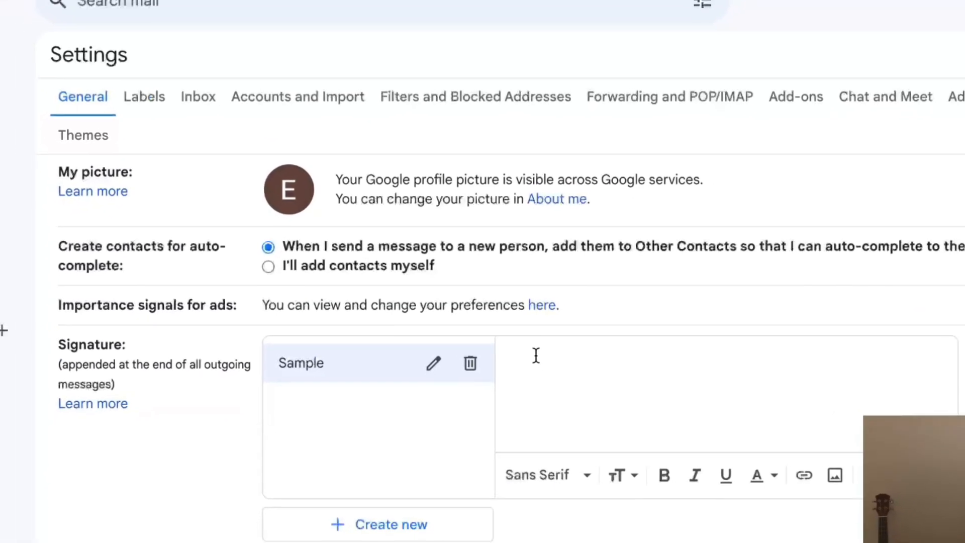
type("John Smith")
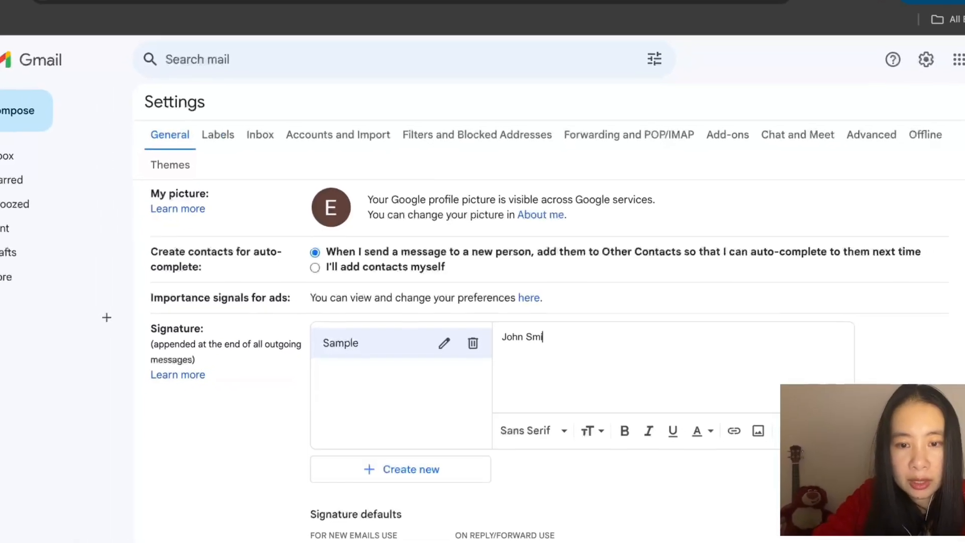
key("Return")
type("CEO of ABC")
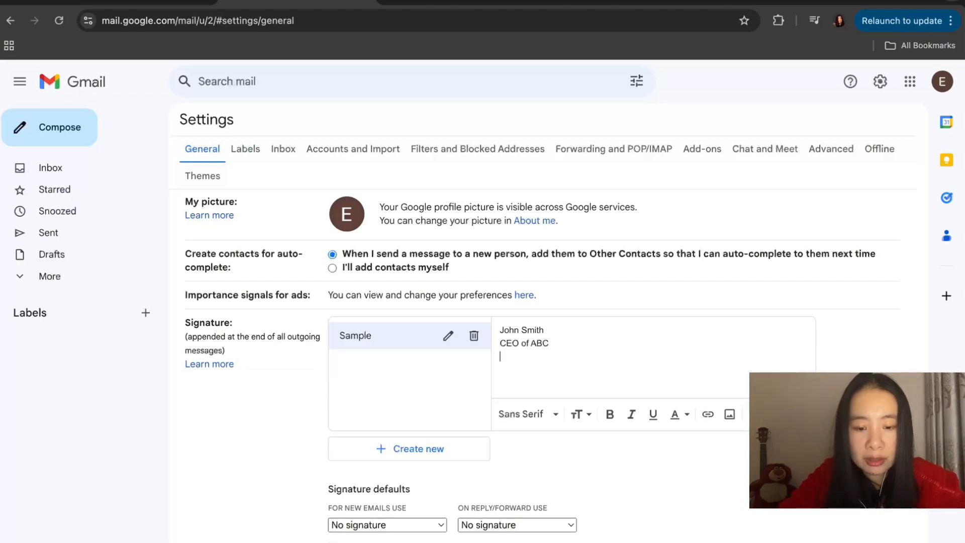
Try to add a link to the word "ABC" in the signature text
left_click_drag(531, 343, 552, 339)
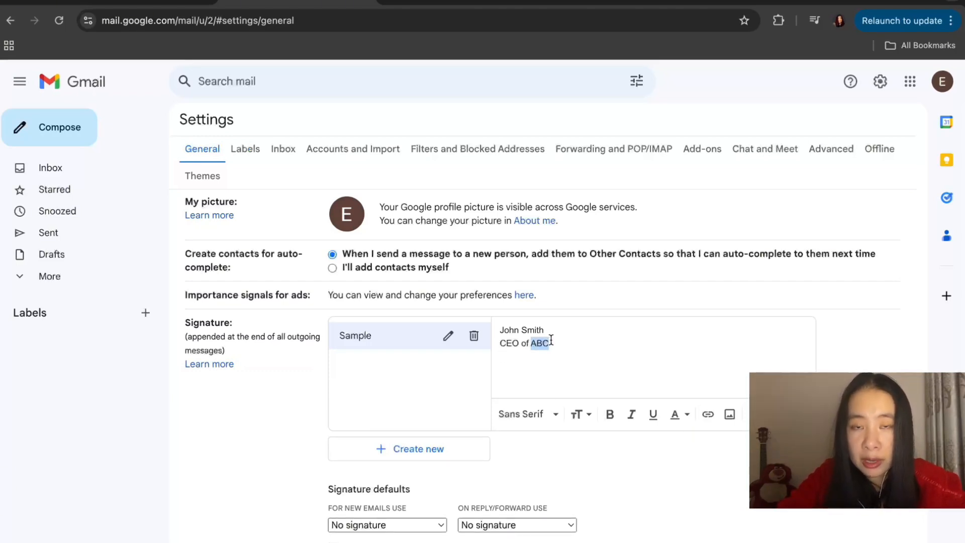
left_click(707, 416)
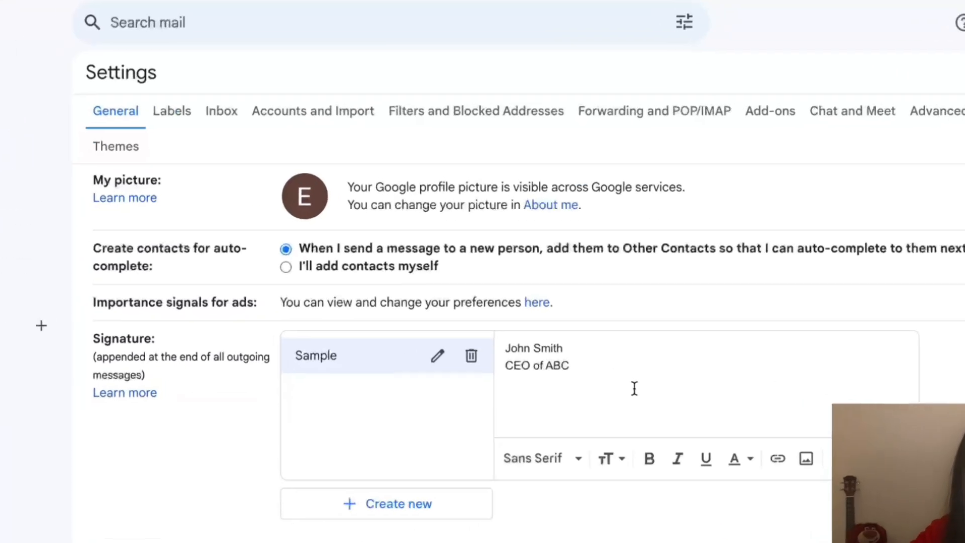
left_click(601, 363)
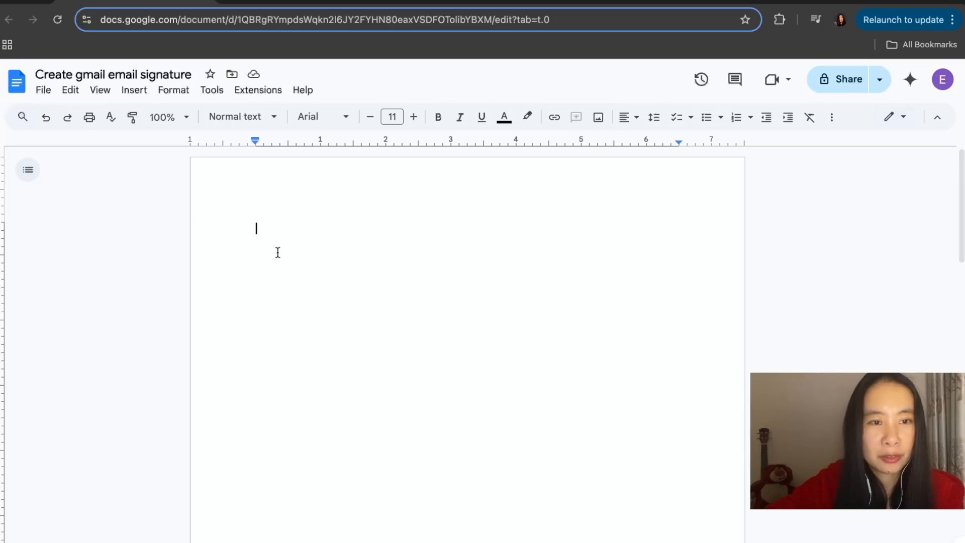
Switch to the blank Google Docs document and insert a table with two columns and one row
left_click(132, 91)
mouse_move(153, 136)
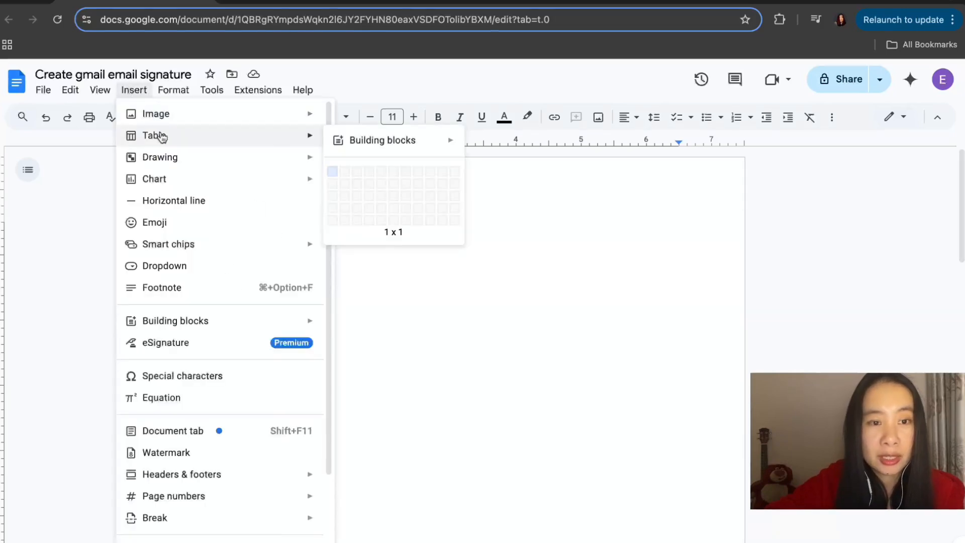
mouse_move(385, 144)
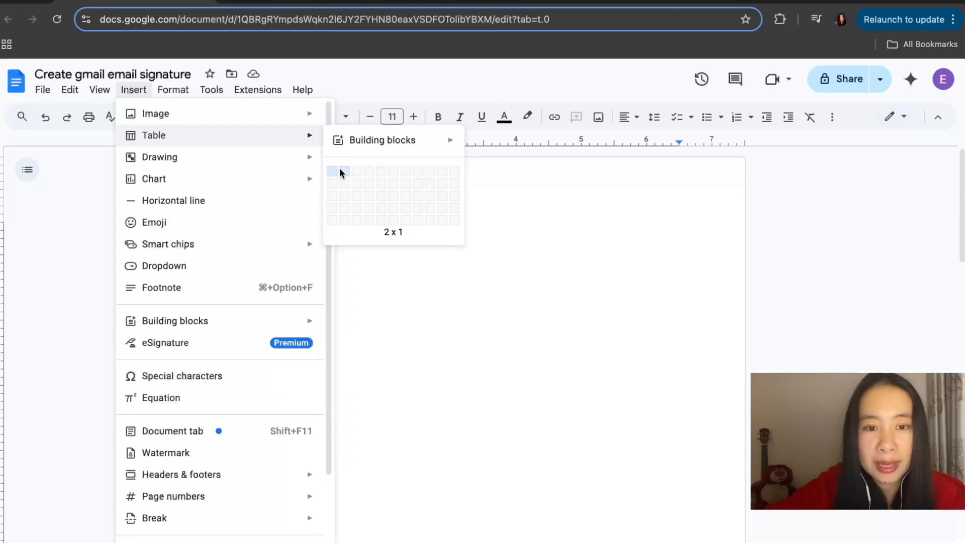
left_click(341, 171)
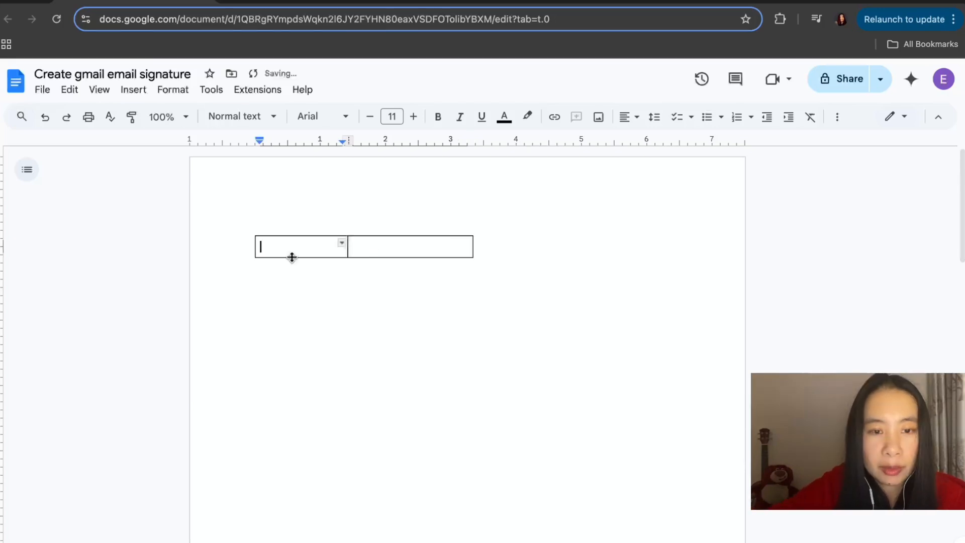
Make the table row taller and place the circular profile photo in the left cell
left_click_drag(292, 258, 295, 313)
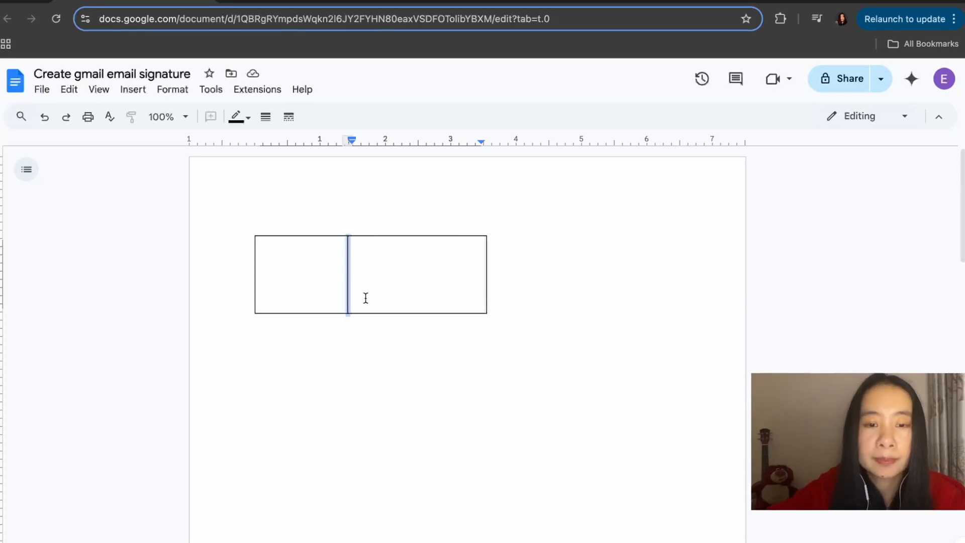
left_click(581, 370)
left_click(326, 256)
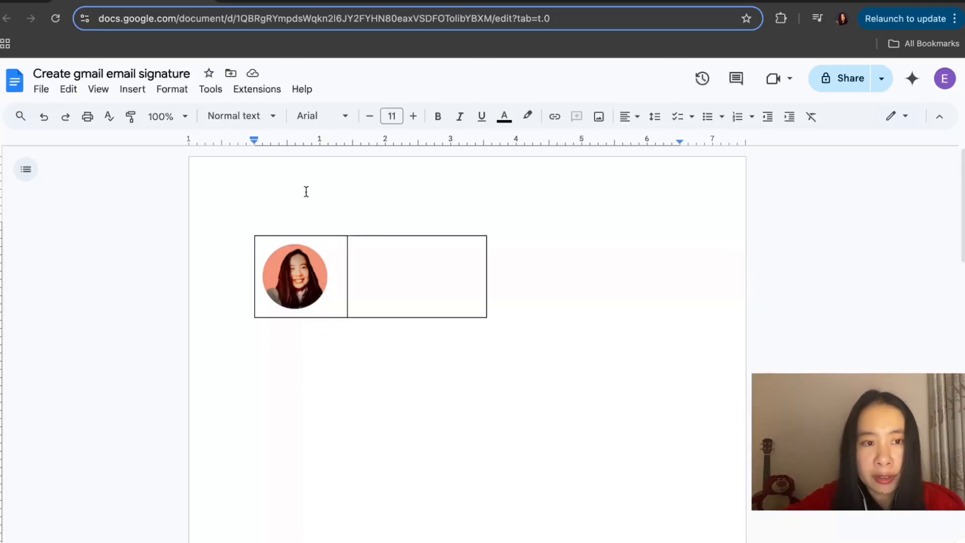
Look at the document's image insertion options and examine the profile photo in the table's left cell
left_click(283, 225)
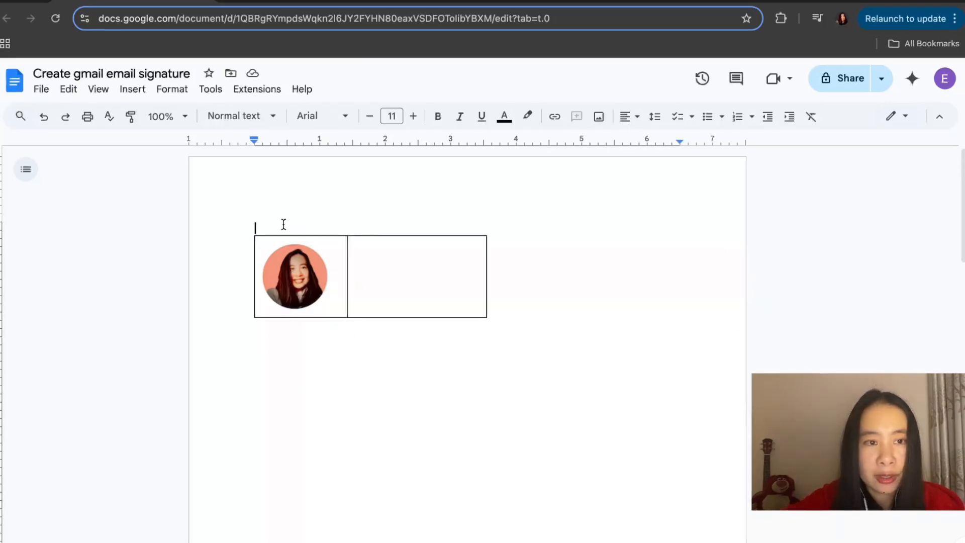
left_click(133, 91)
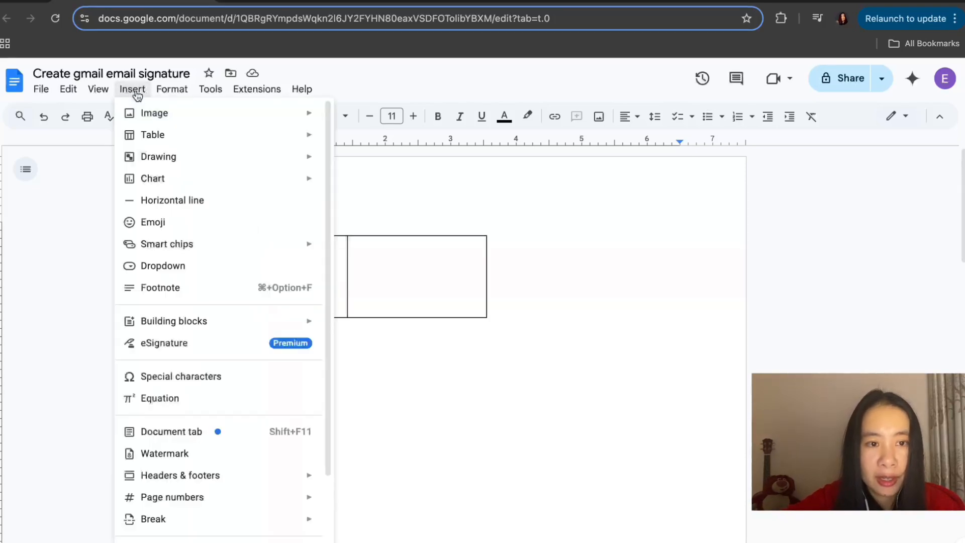
mouse_move(166, 114)
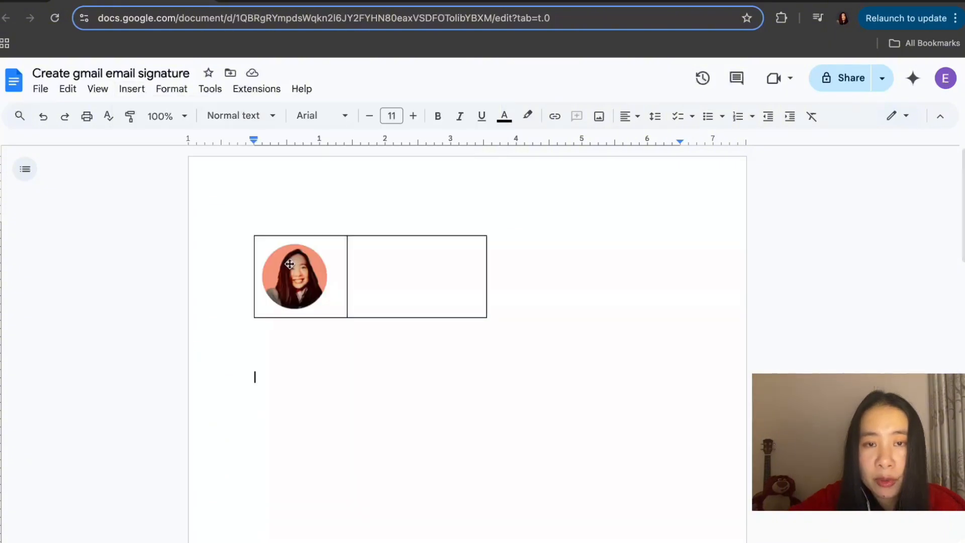
left_click(300, 291)
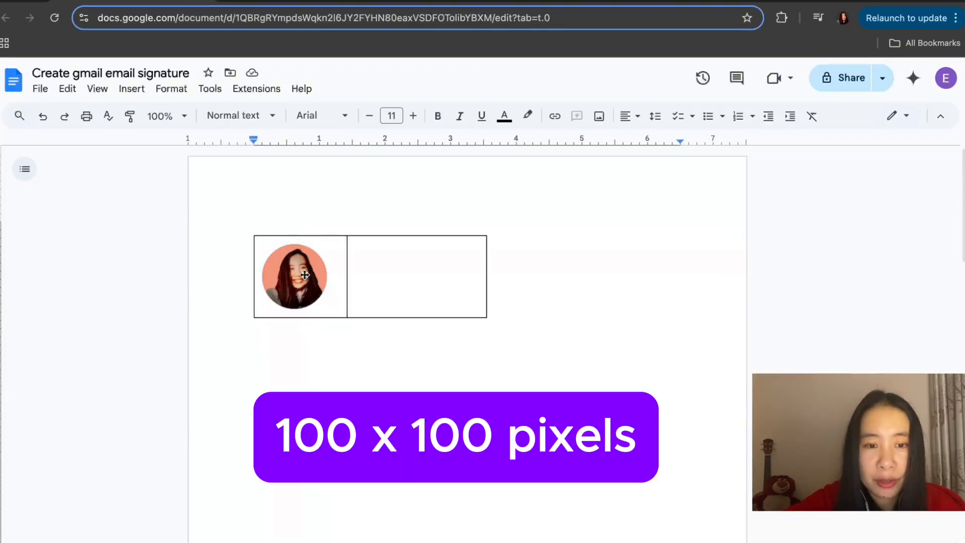
left_click(303, 276)
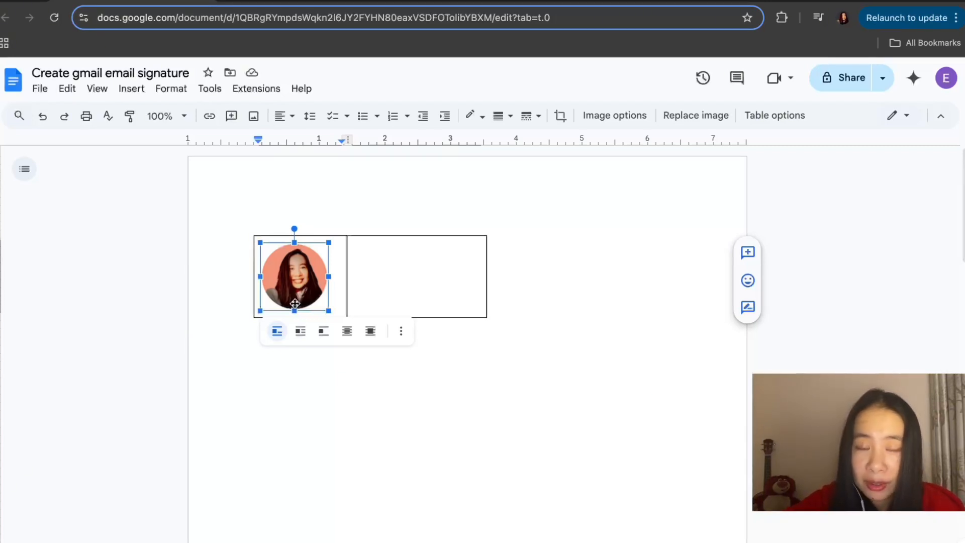
left_click(329, 395)
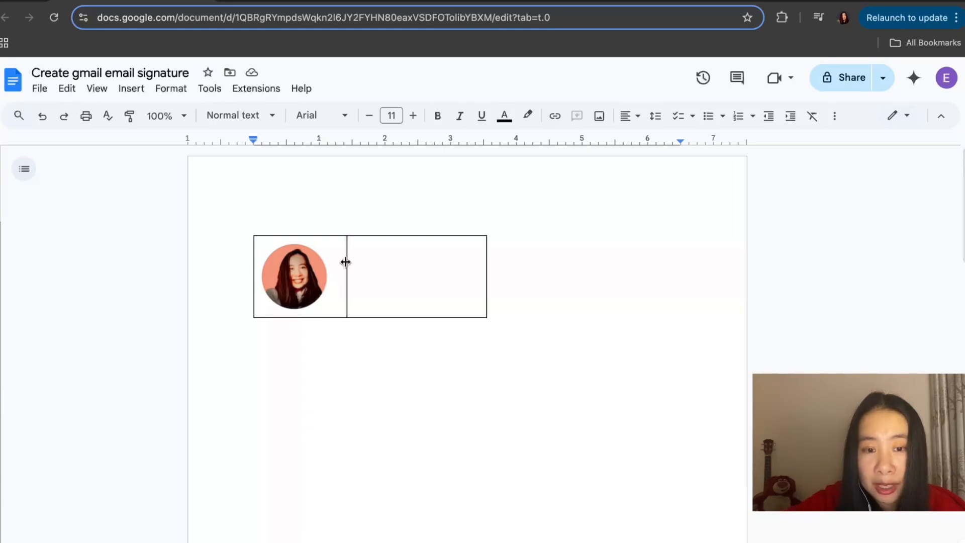
Narrow both table columns and fill the right cell with the full name, "Founder and CEO", "EYW STUDIO" and "Homepage | Book a Call"
left_click_drag(345, 262, 333, 262)
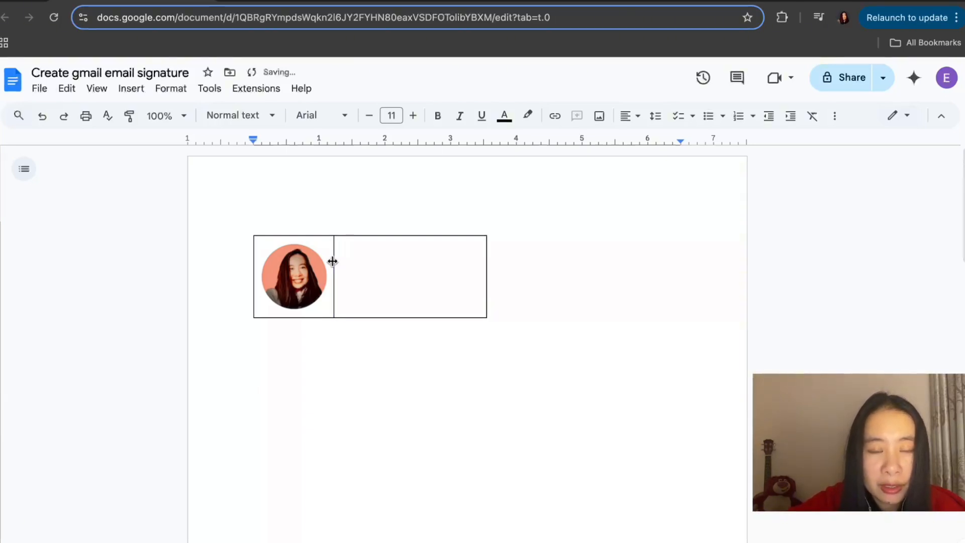
left_click(338, 273)
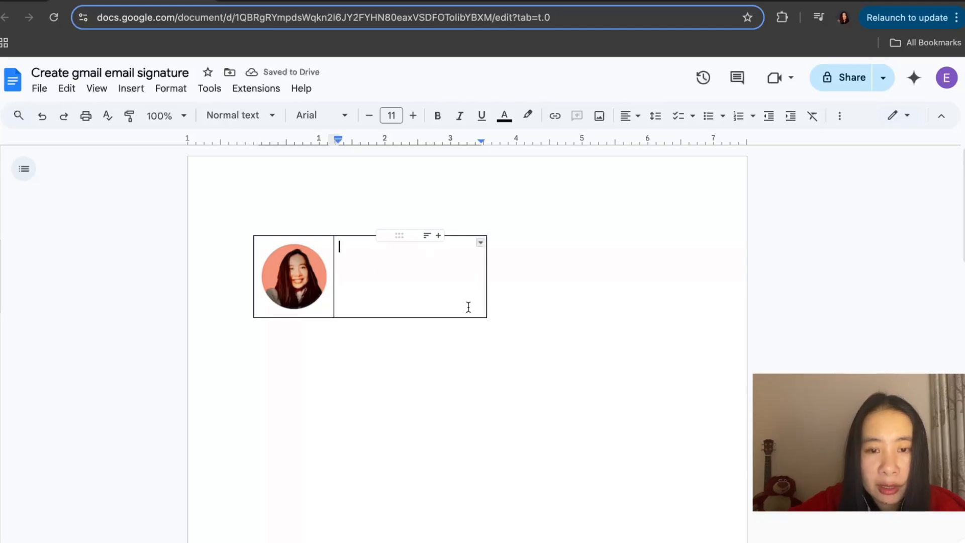
left_click_drag(487, 280, 468, 279)
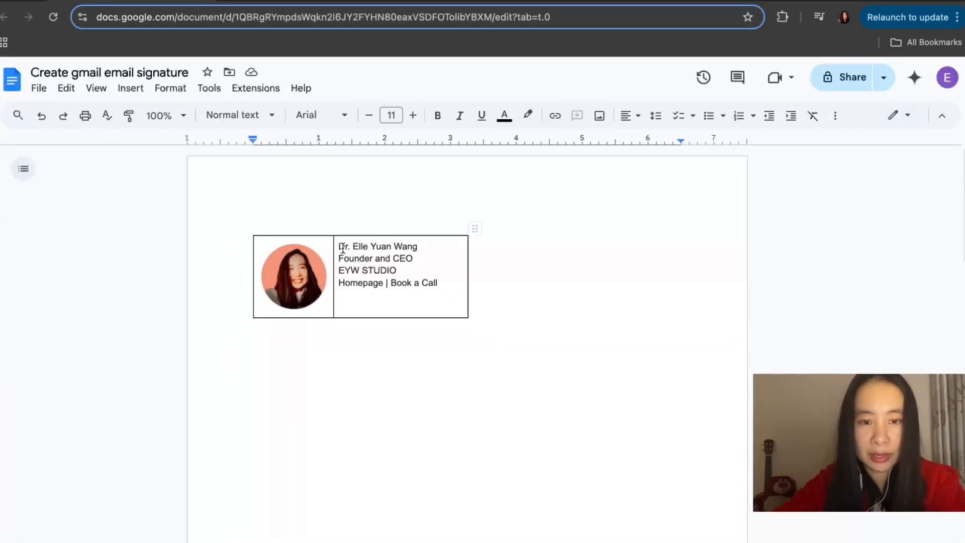
left_click_drag(342, 248, 417, 245)
left_click(386, 262)
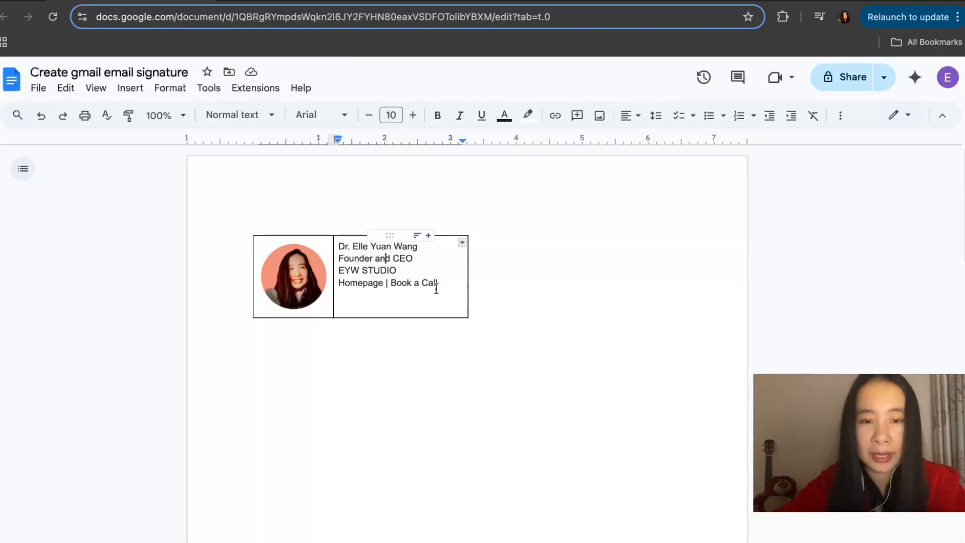
left_click(402, 300)
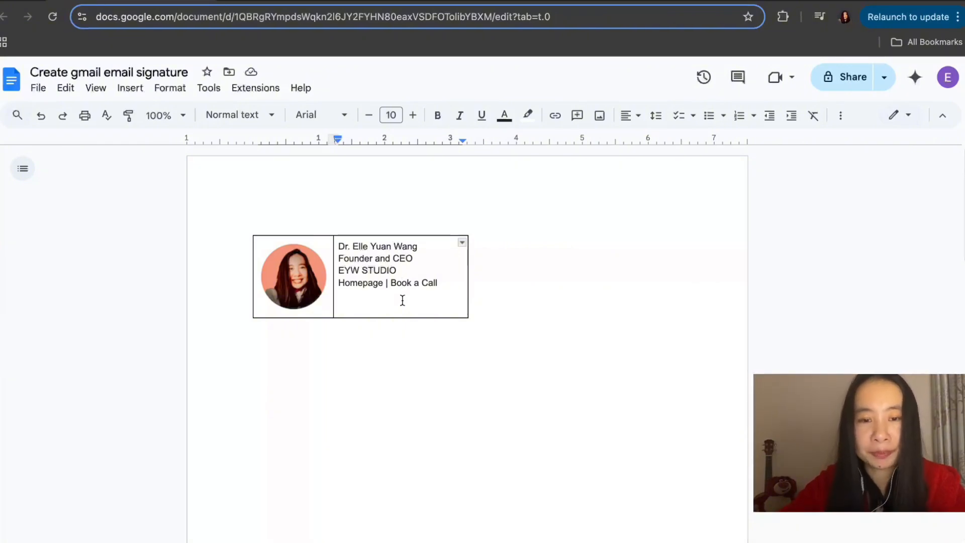
left_click_drag(402, 300, 338, 245)
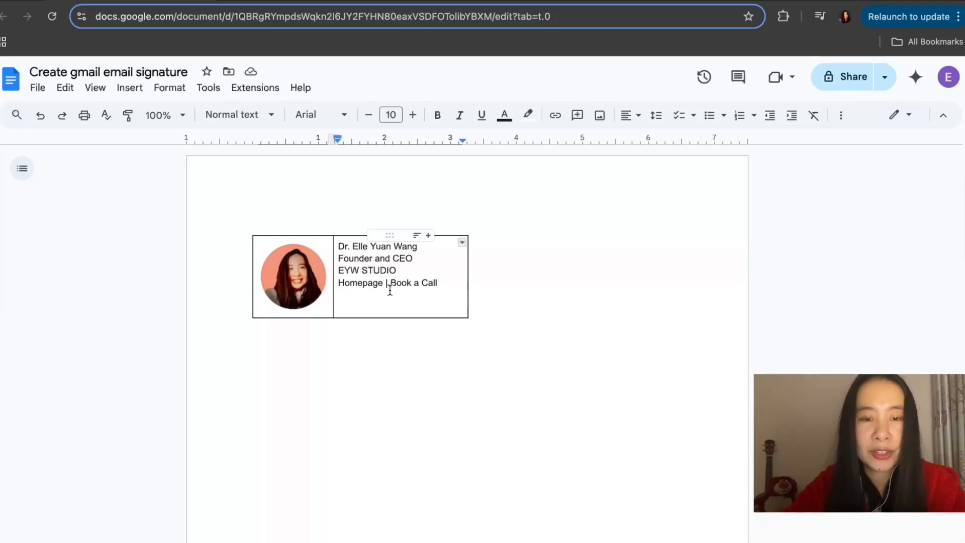
Make the full name on the first line of the right cell bold
left_click_drag(337, 245, 420, 247)
key("ctrl+b")
left_click(338, 286)
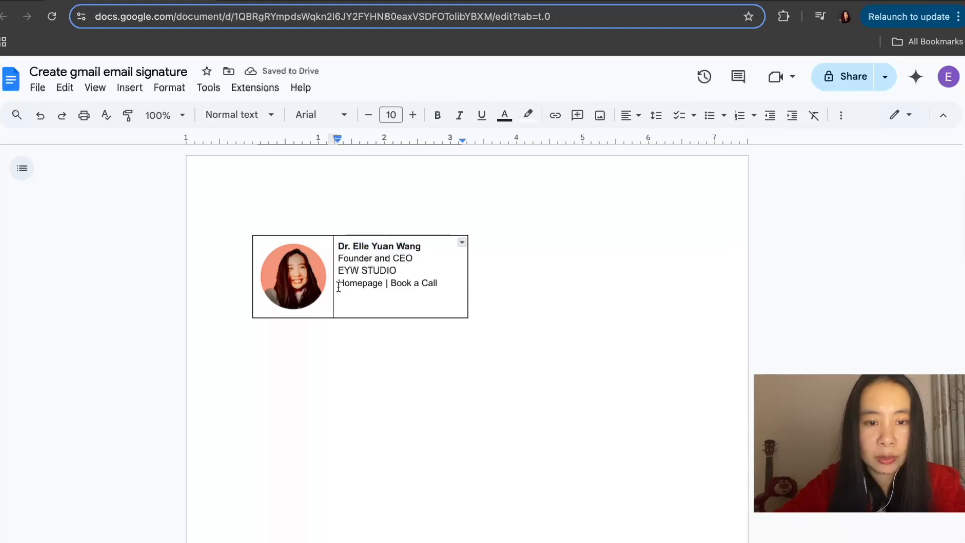
Link the word "Homepage" in the right cell to the personal website's address
key("Left")
left_click_drag(338, 285, 383, 284)
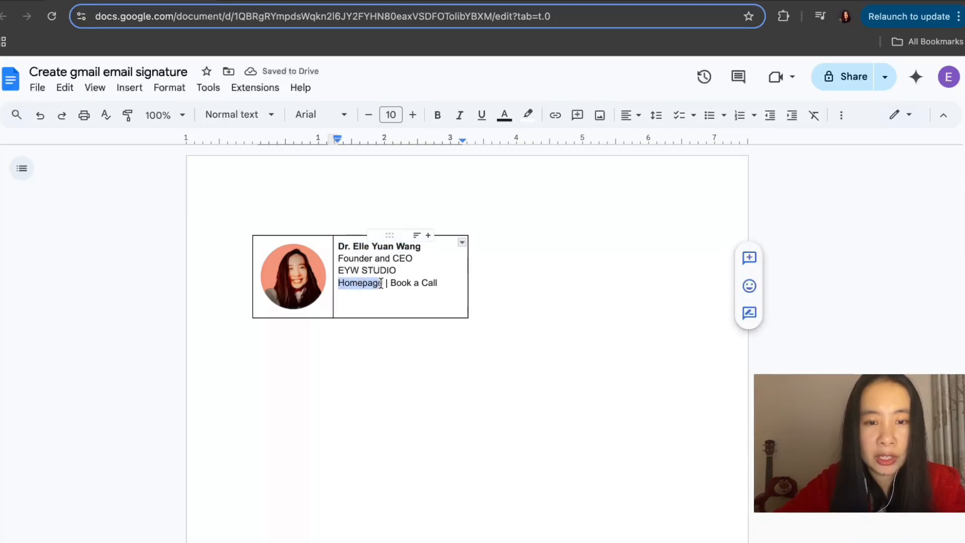
key("ctrl+k")
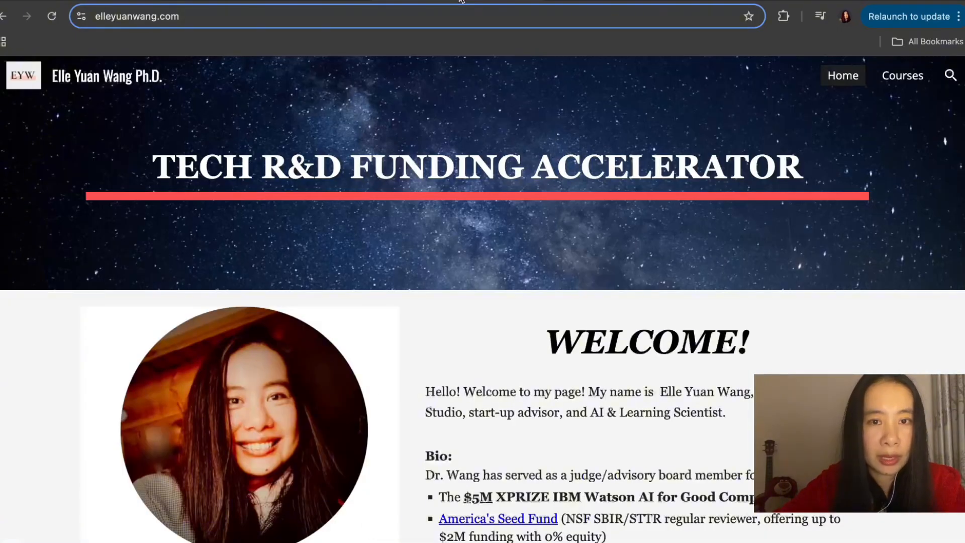
left_click(433, 16)
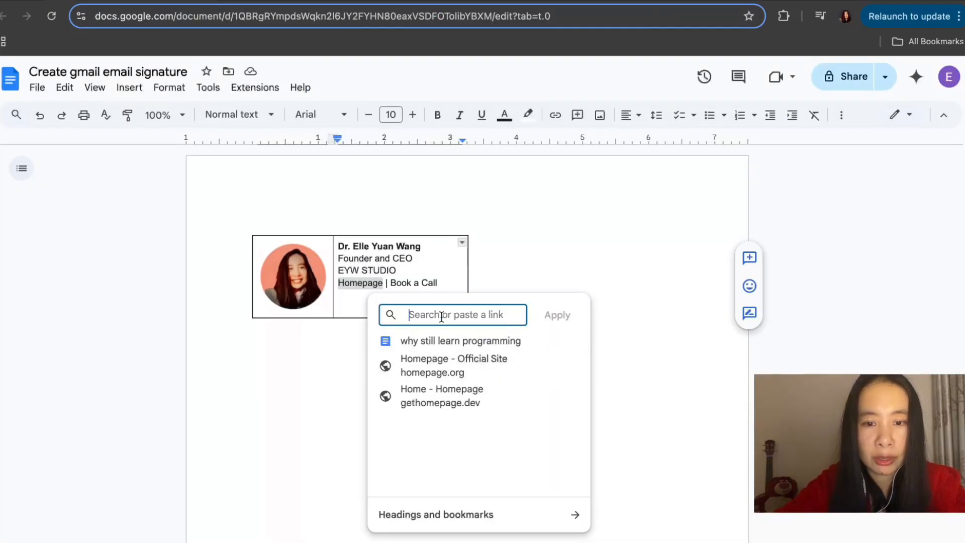
type("www.elleyuanwang.com/")
left_click(557, 315)
Link the text "Book a Call" to the suggested calendly.com address
left_click(559, 116)
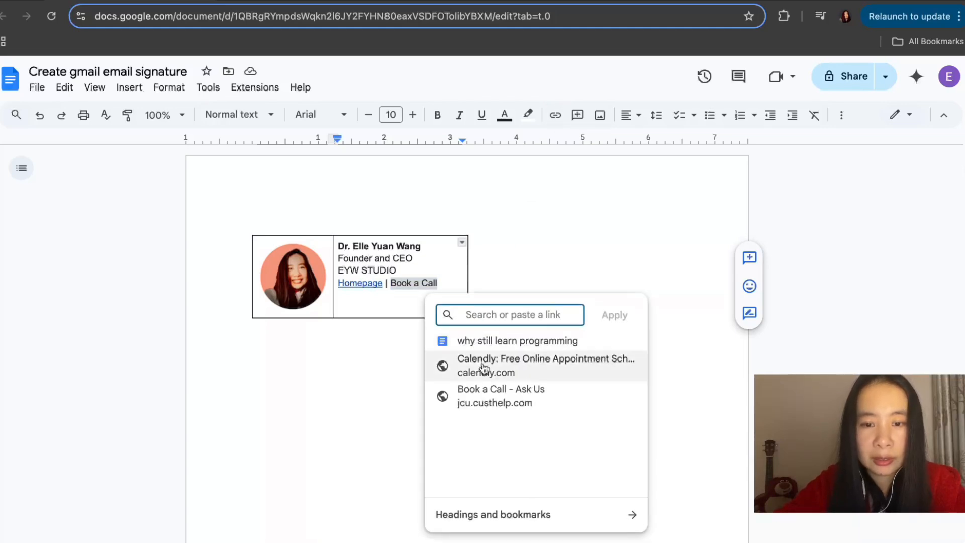
left_click(480, 366)
left_click(564, 244)
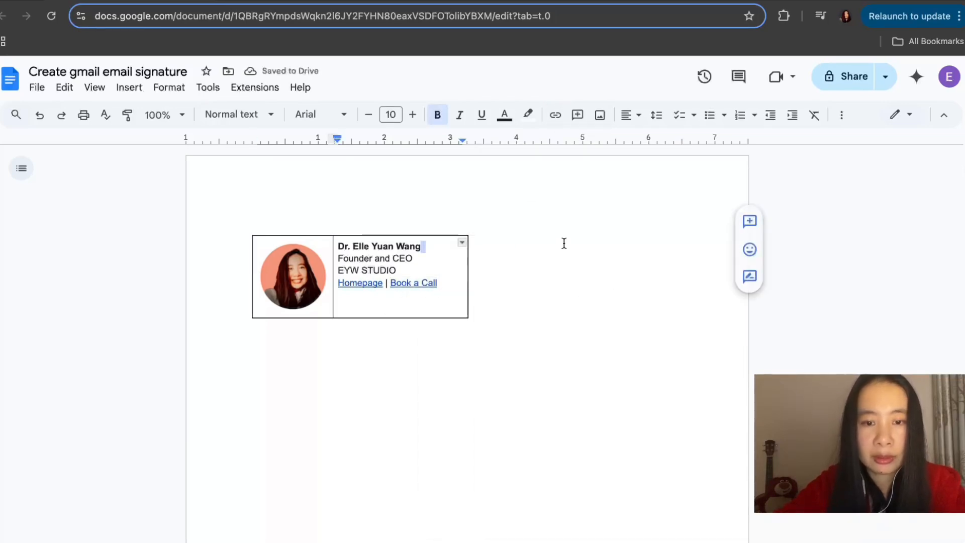
left_click(586, 230)
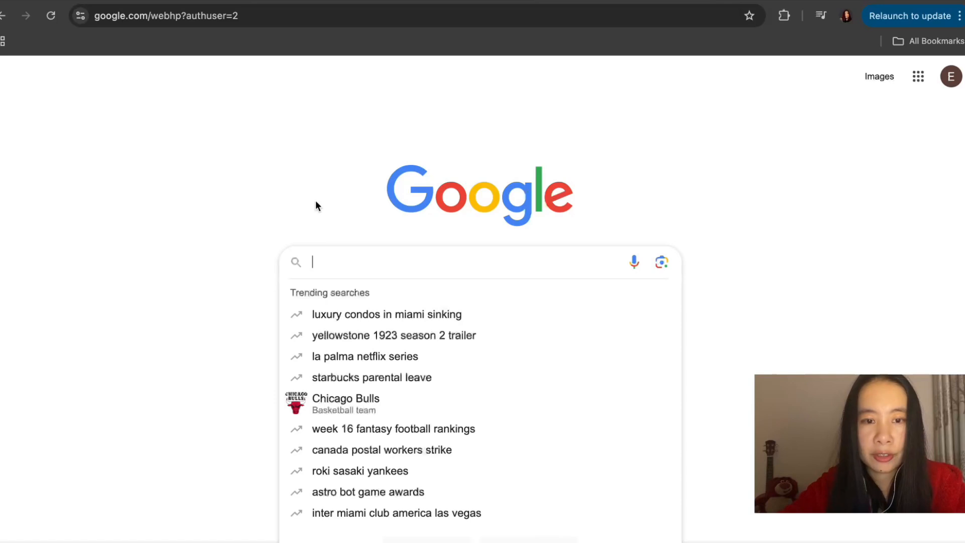
left_click(315, 201)
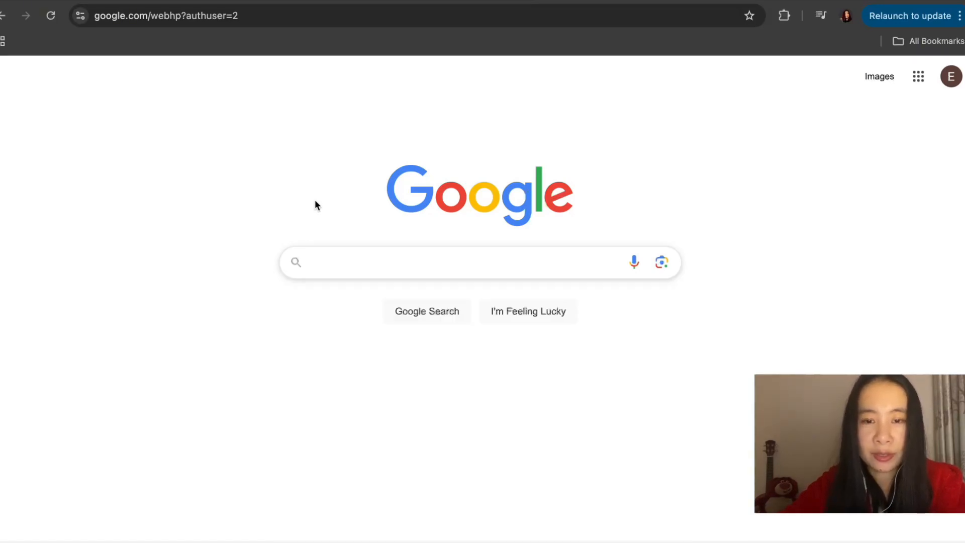
Search Google for "social media icons for email signature"
left_click(322, 263)
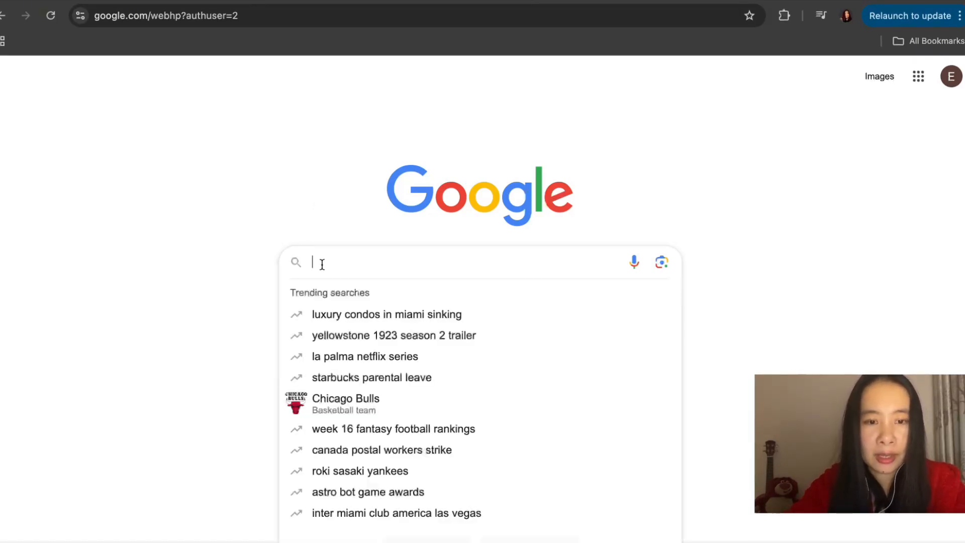
type("social medi")
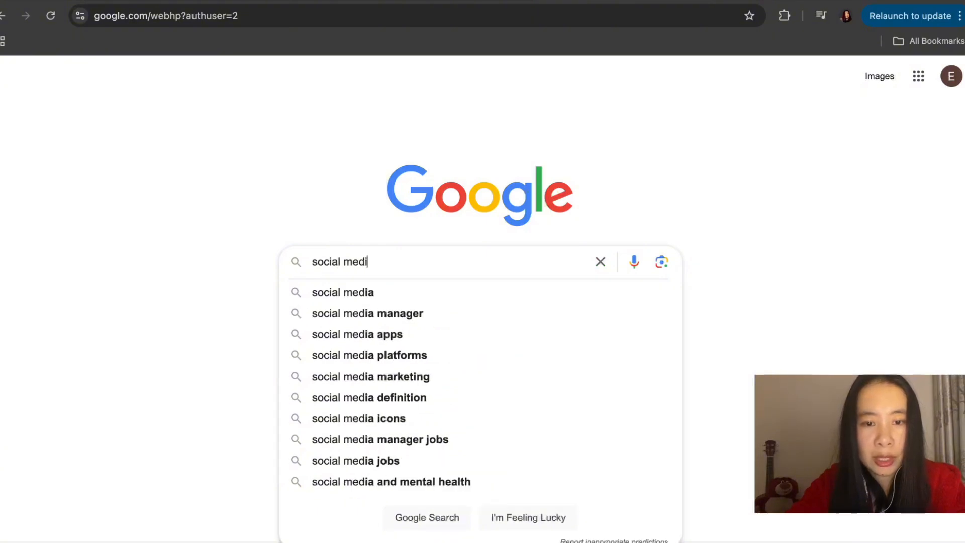
type("a icons for email")
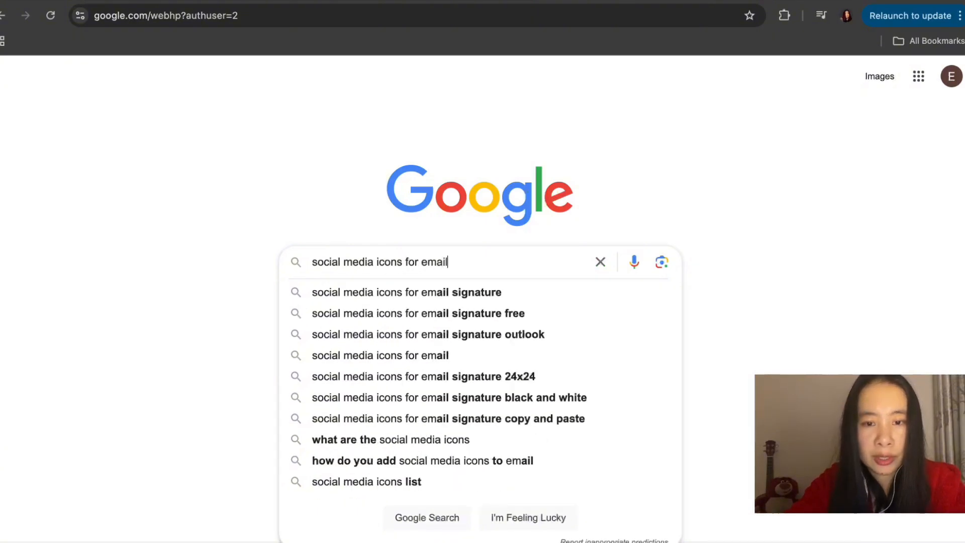
type(" si")
left_click(384, 290)
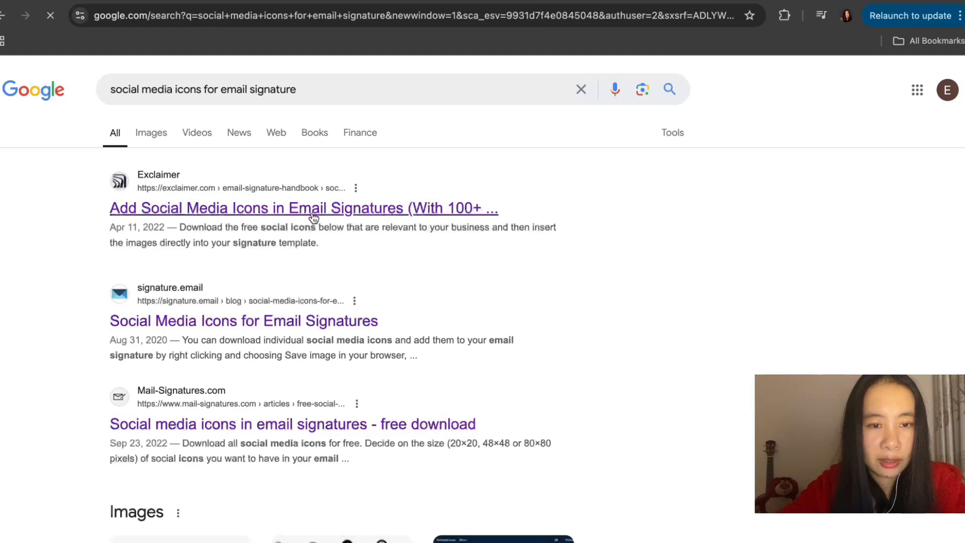
Open the Mail-Signatures.com article on free social media icons and look through its icon styles and sizes
scroll(647, 274, "down", 1)
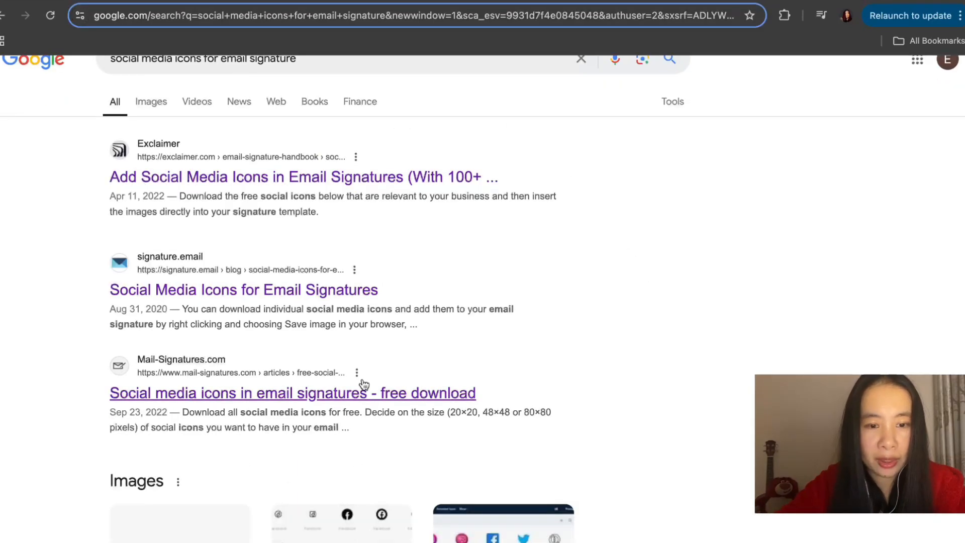
left_click(324, 401)
scroll(431, 387, "down", 5)
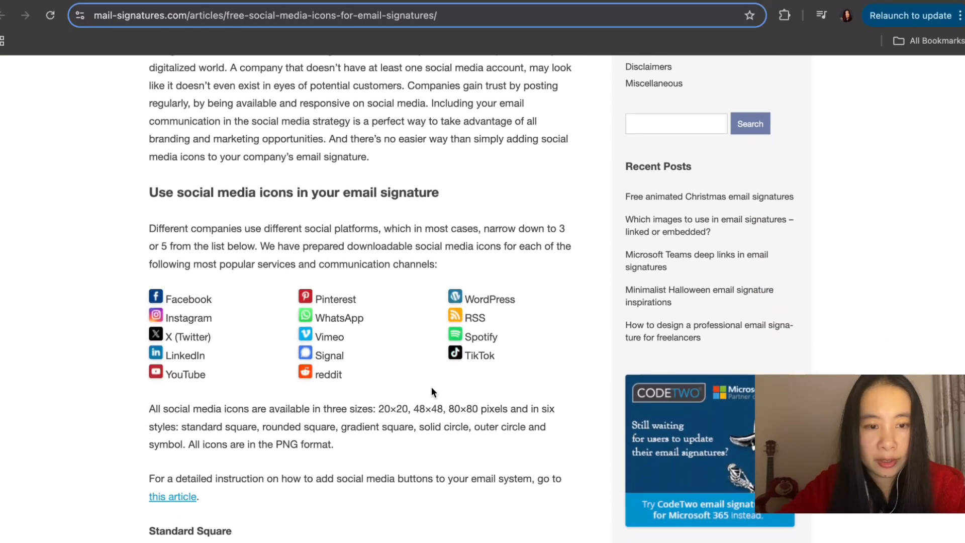
scroll(431, 391, "down", 7)
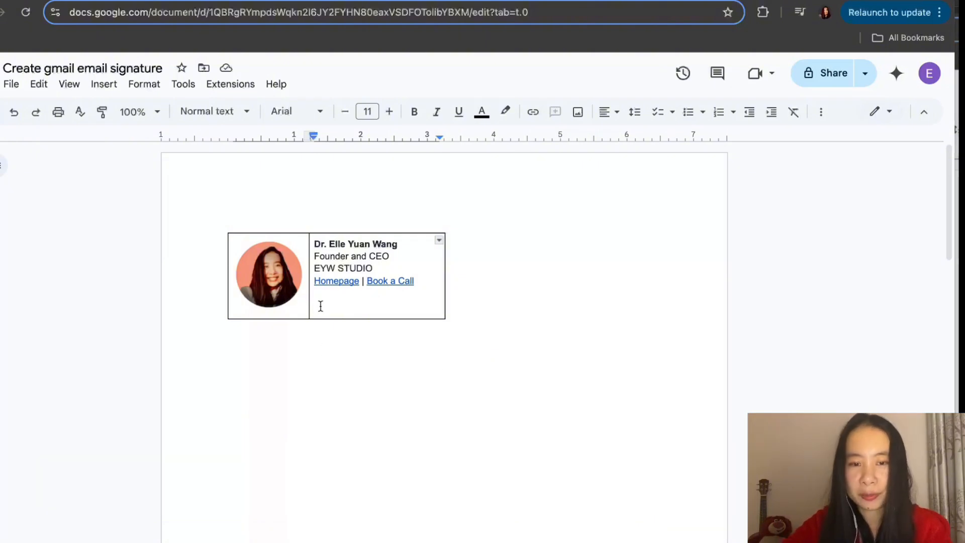
Insert the 20x20 LinkedIn, YouTube, X and Spotify PNG icons from the computer in a row below the links in the right cell
left_click(111, 88)
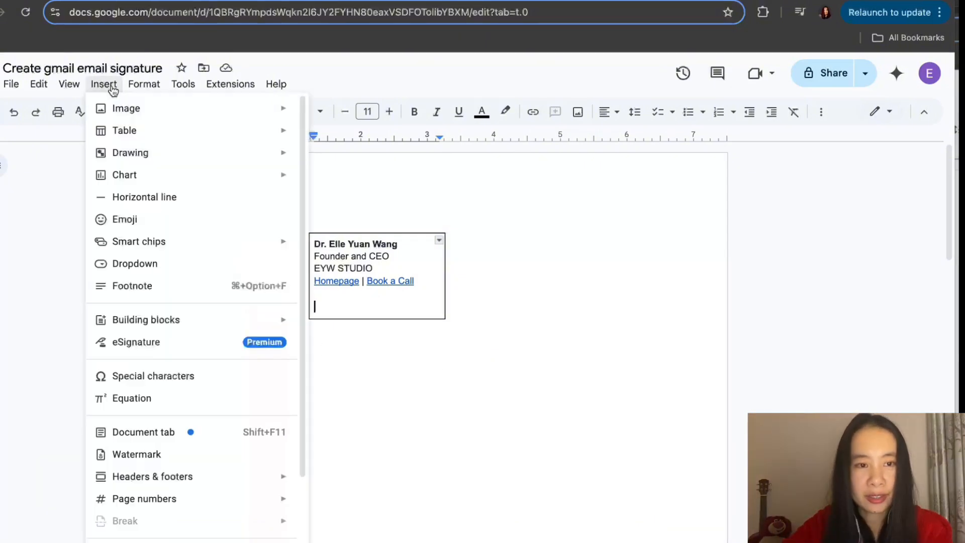
mouse_move(121, 108)
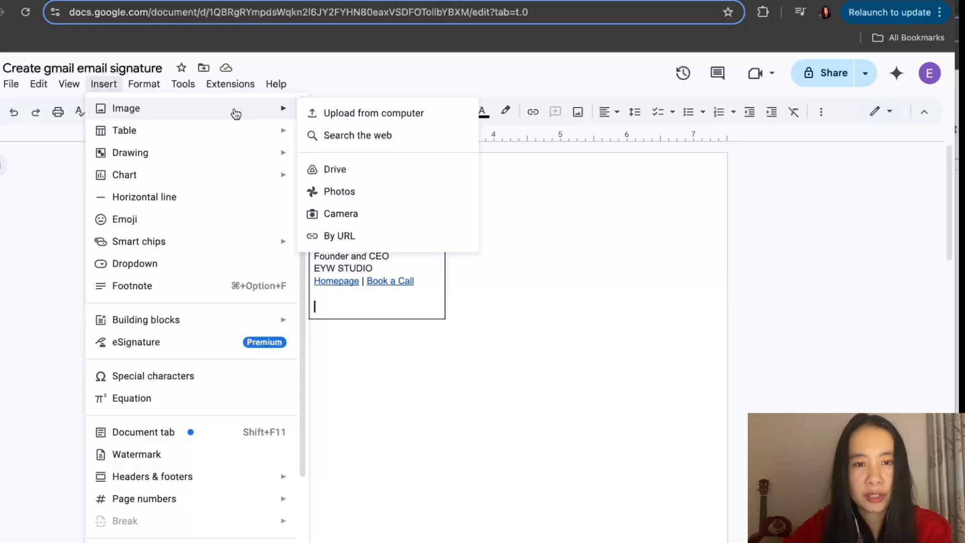
left_click(337, 121)
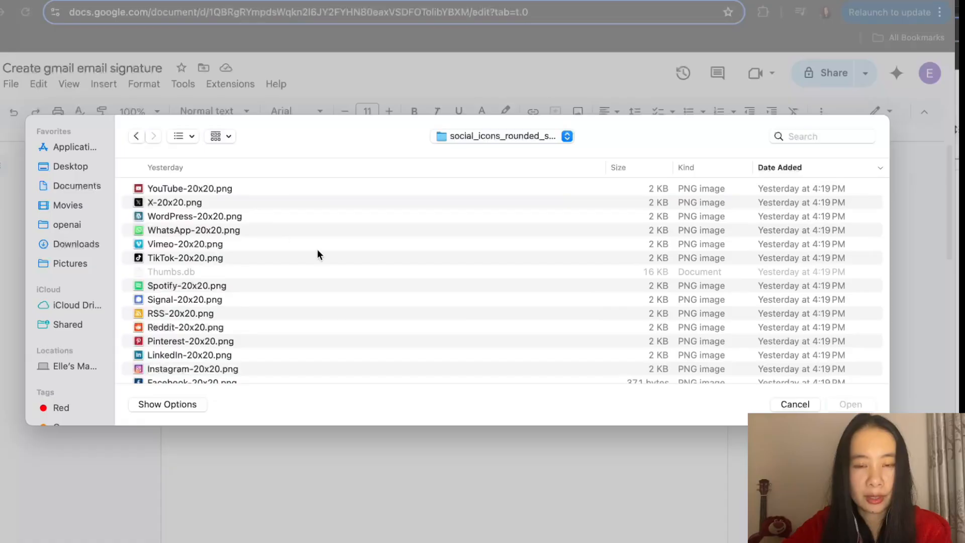
scroll(327, 264, "down", 1)
scroll(327, 266, "up", 1)
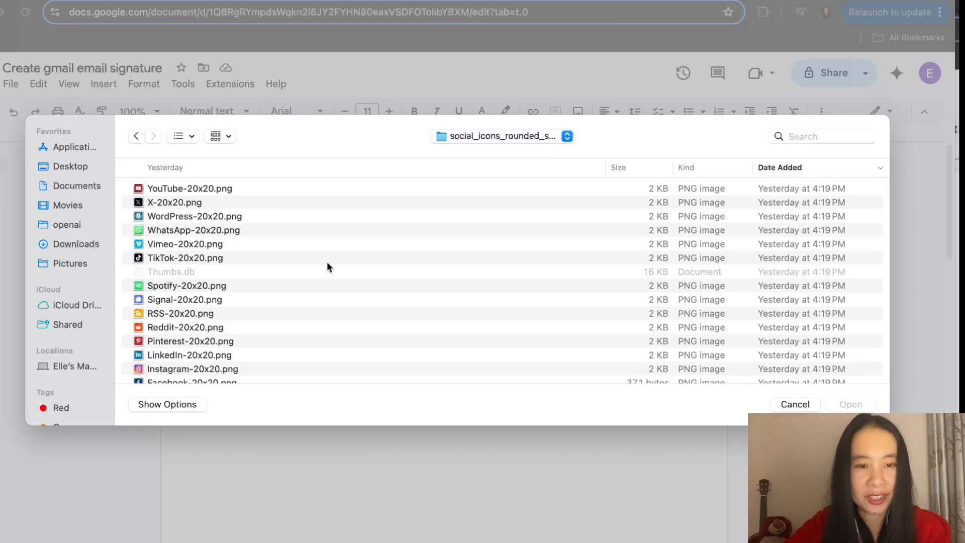
scroll(327, 263, "down", 1)
scroll(327, 263, "up", 1)
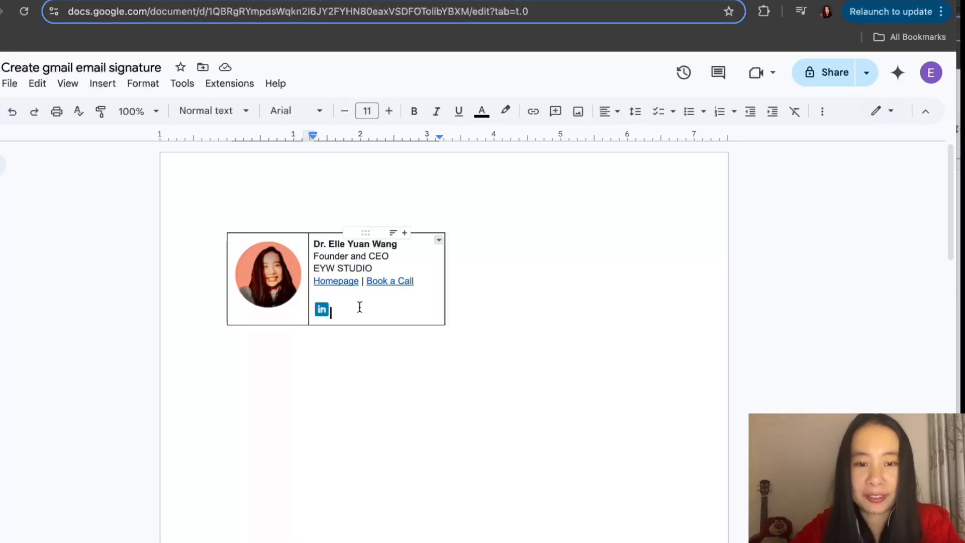
key("ctrl+v")
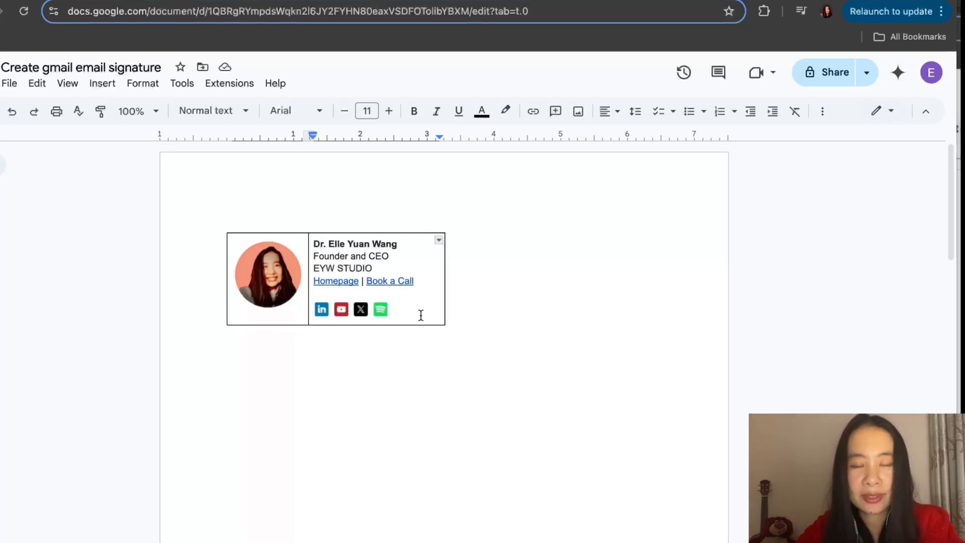
Add a space between each of the four social icons and narrow the right table column slightly
left_click(329, 310)
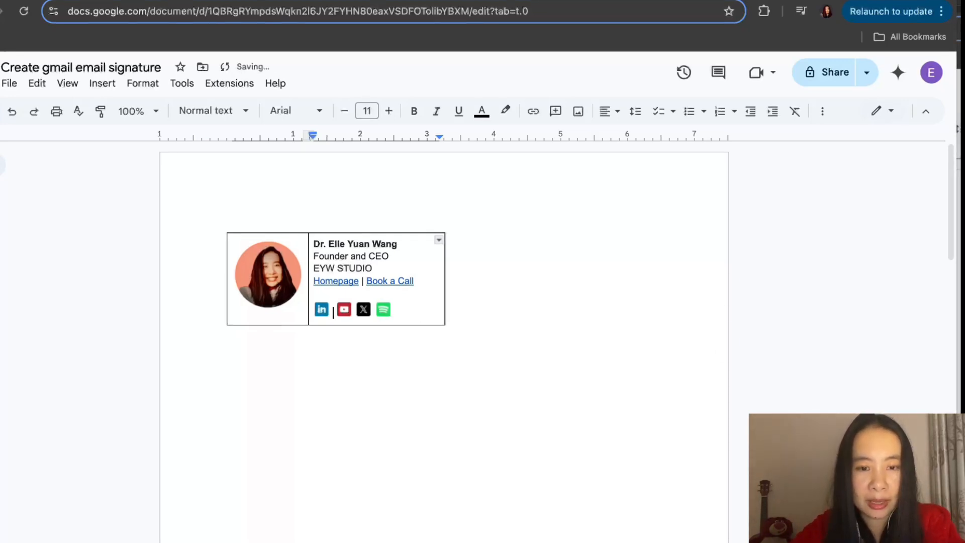
left_click(347, 310)
left_click(354, 312)
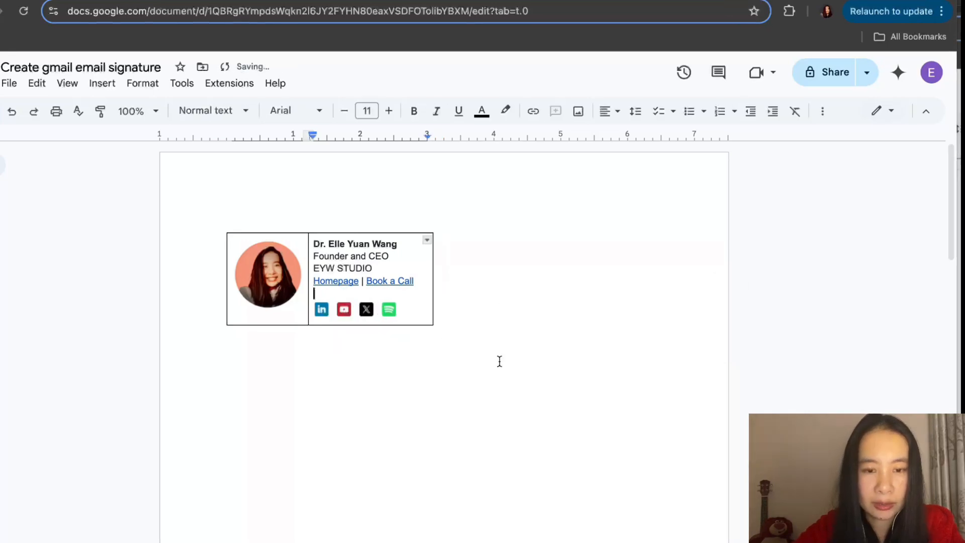
left_click(498, 399)
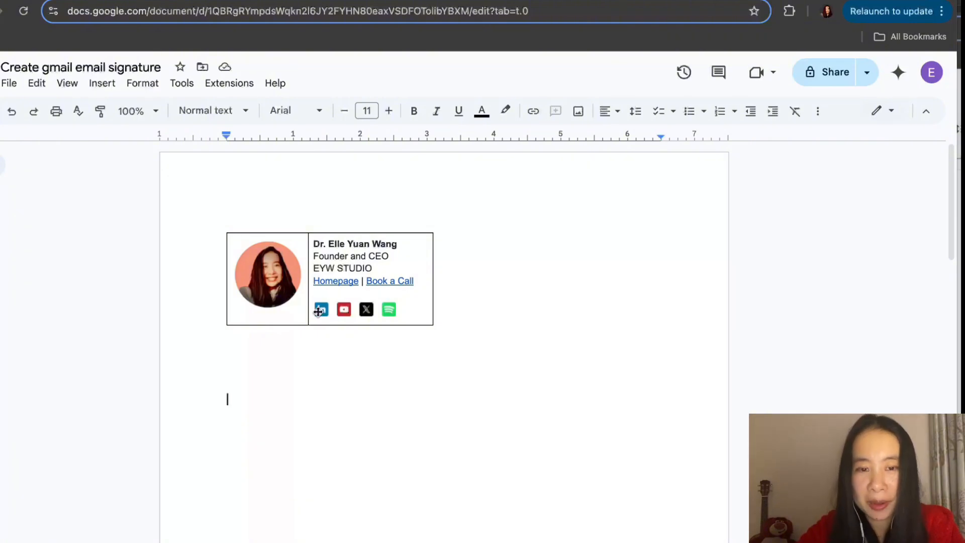
Link the LinkedIn icon to the personal LinkedIn profile address and check the link preview
left_click(319, 312)
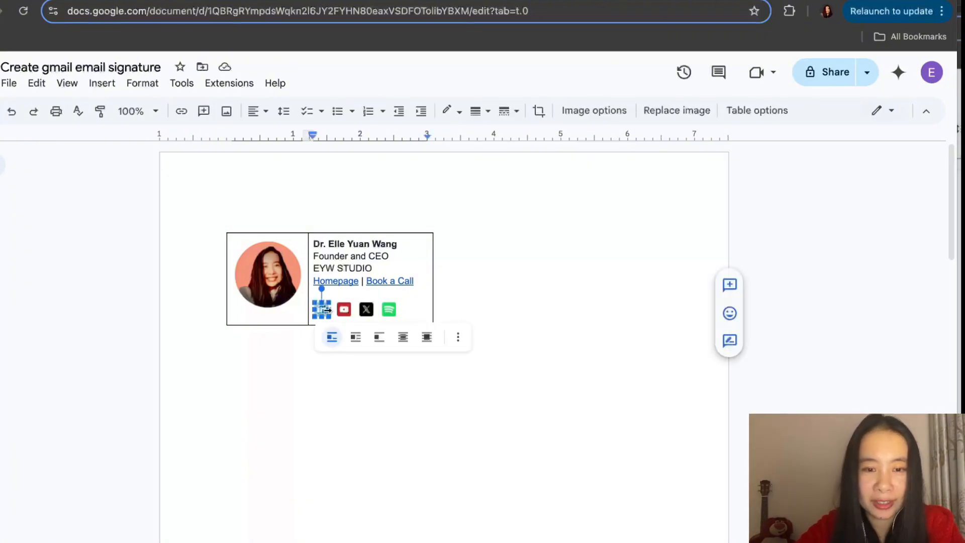
left_click(333, 371)
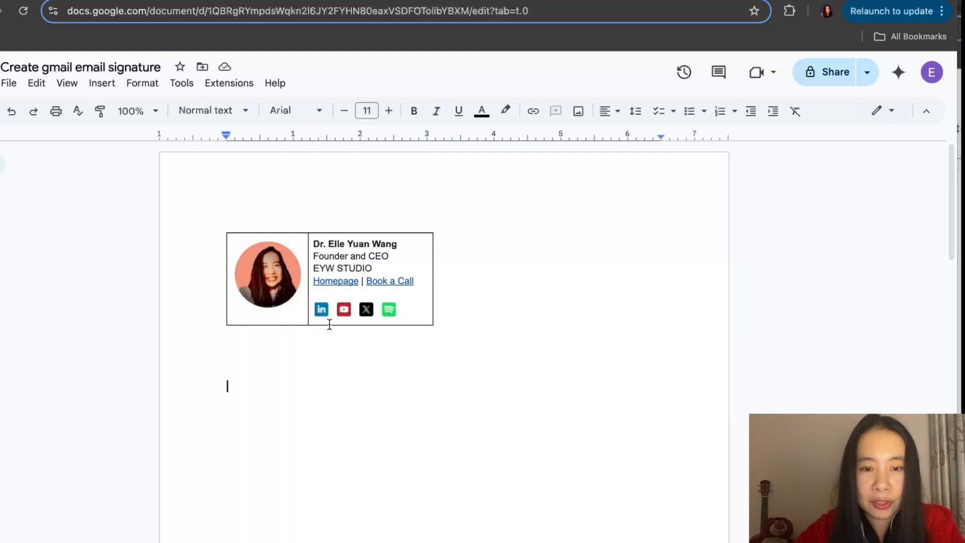
left_click(322, 313)
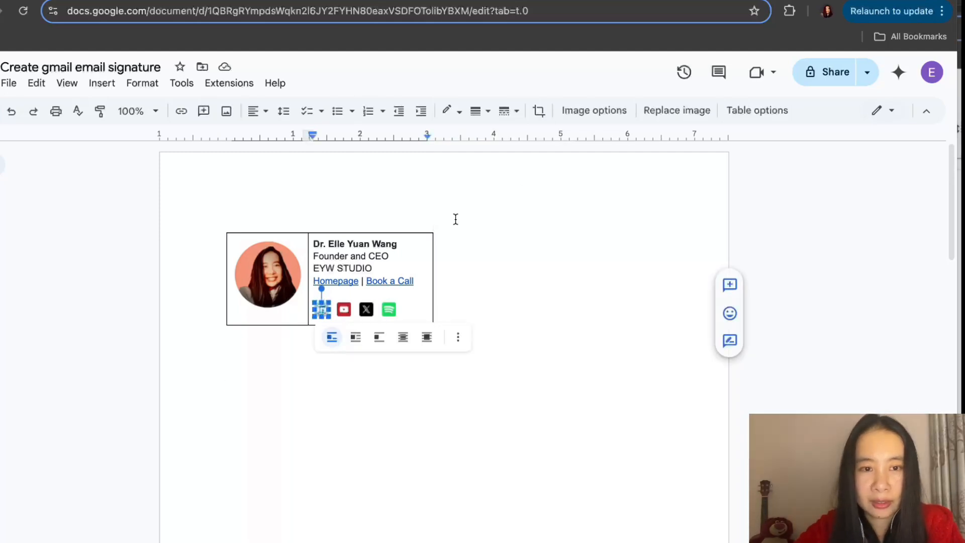
left_click(181, 112)
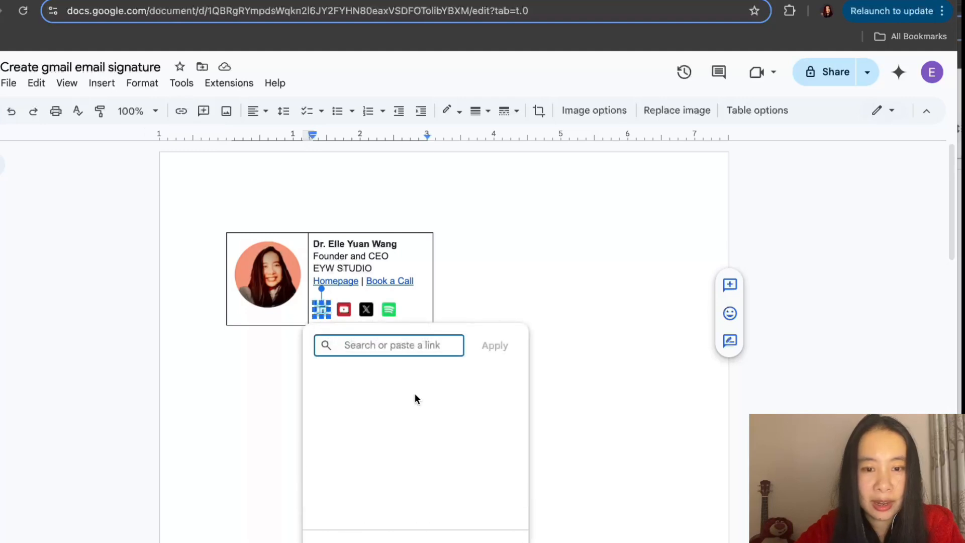
type("https://www.linkedin.com/in/wangyuan/")
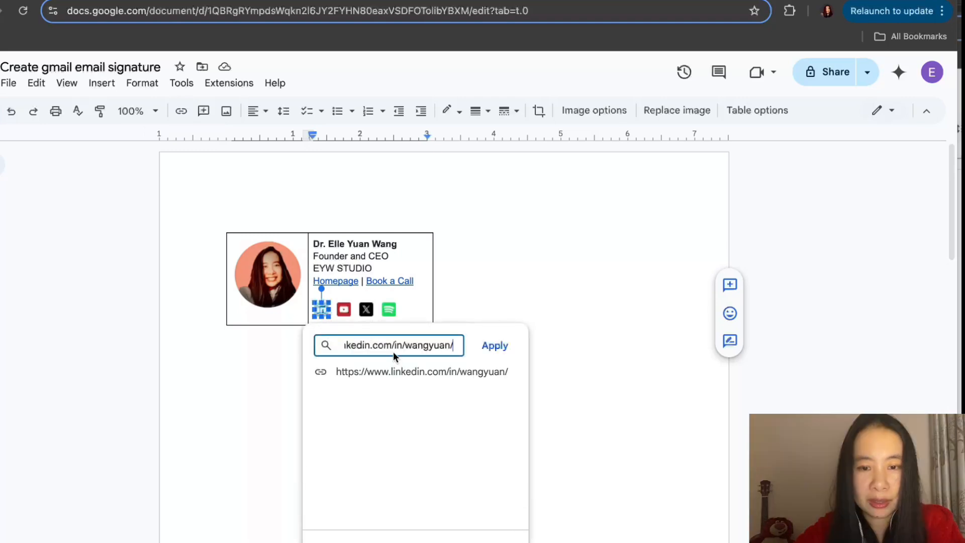
left_click(496, 347)
left_click(316, 313)
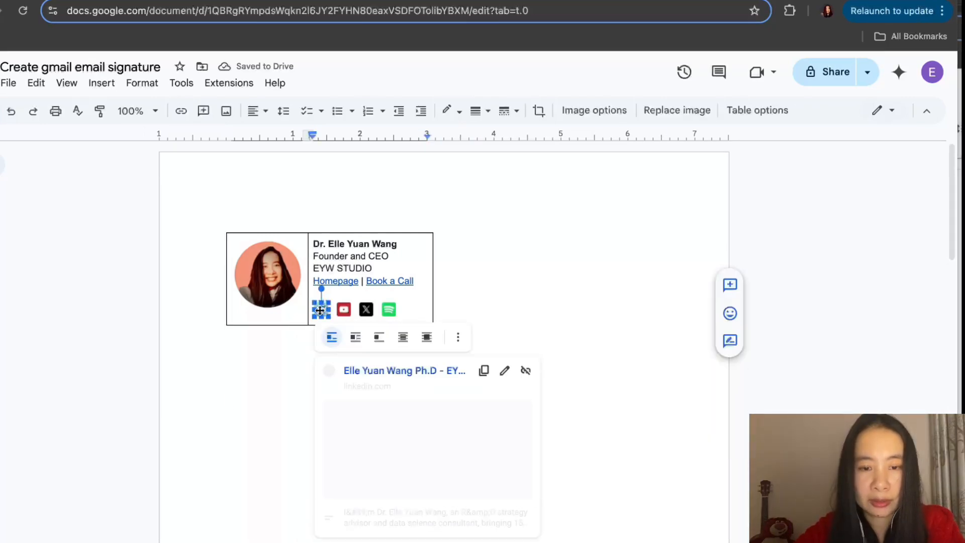
left_click(538, 302)
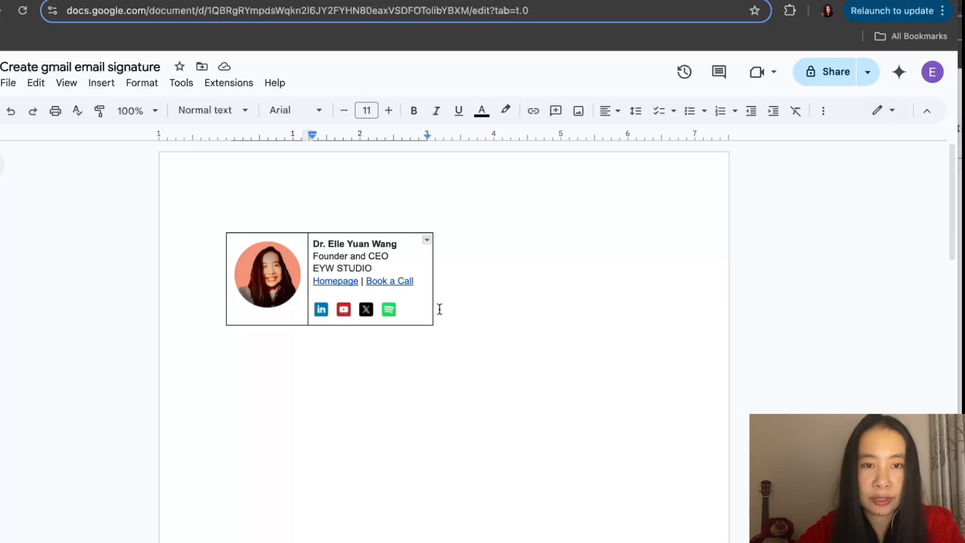
Set the line spacing of the four text lines in the right cell to 1.5
key("Down")
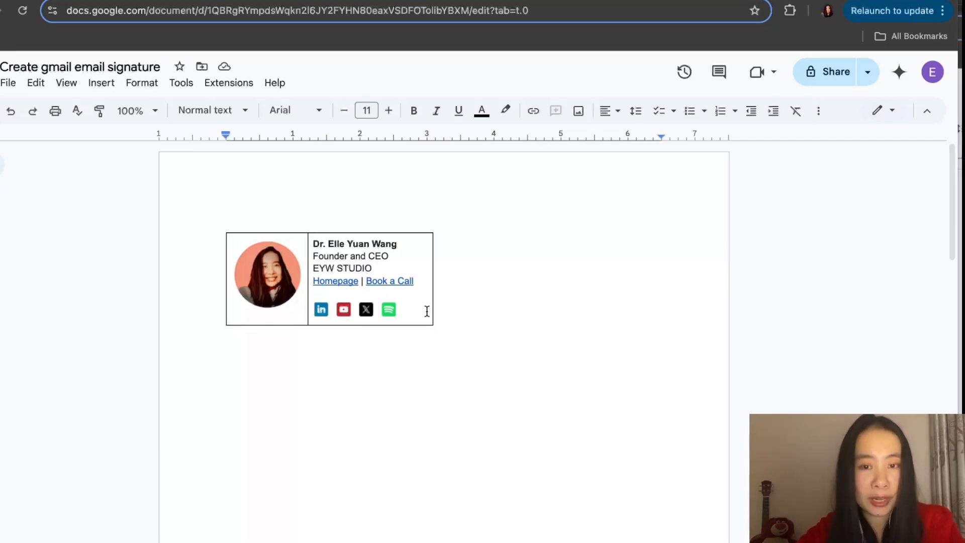
left_click(418, 283)
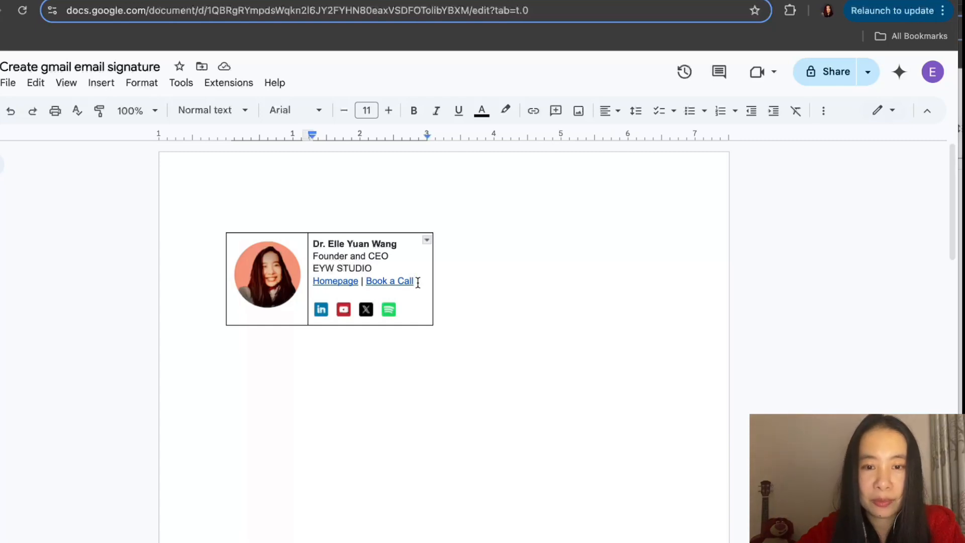
mouse_move(417, 282)
left_mouse_down()
mouse_move(308, 251)
mouse_move(312, 244)
left_mouse_up()
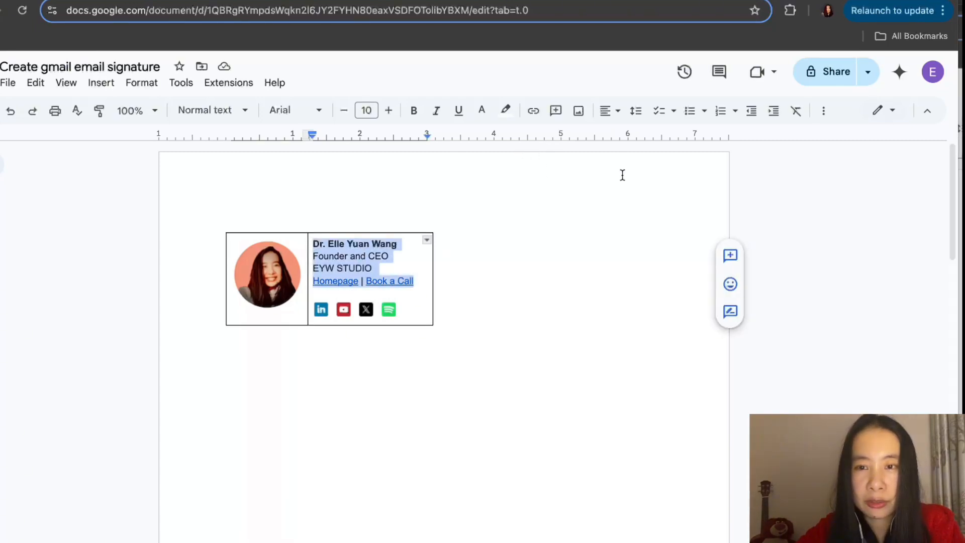
left_click(638, 111)
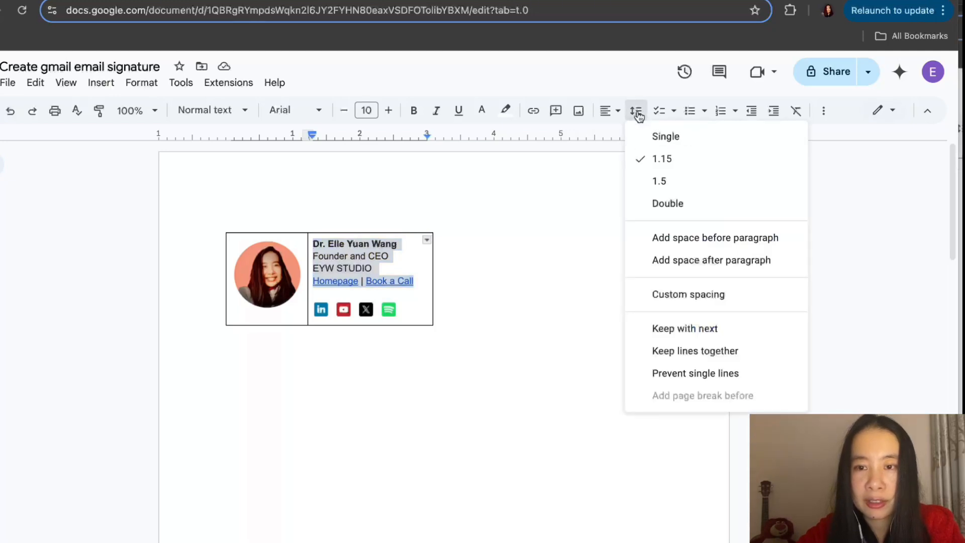
left_click(667, 186)
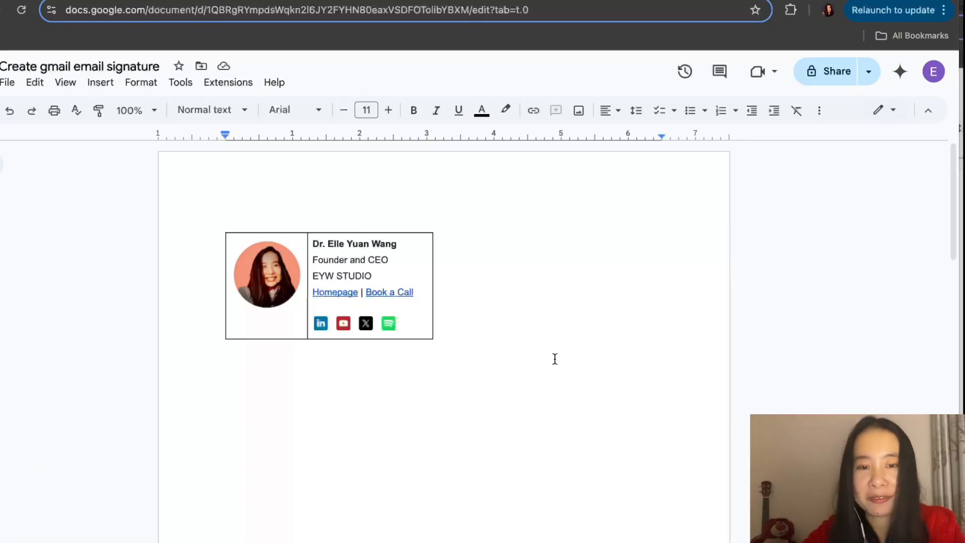
left_click(463, 378)
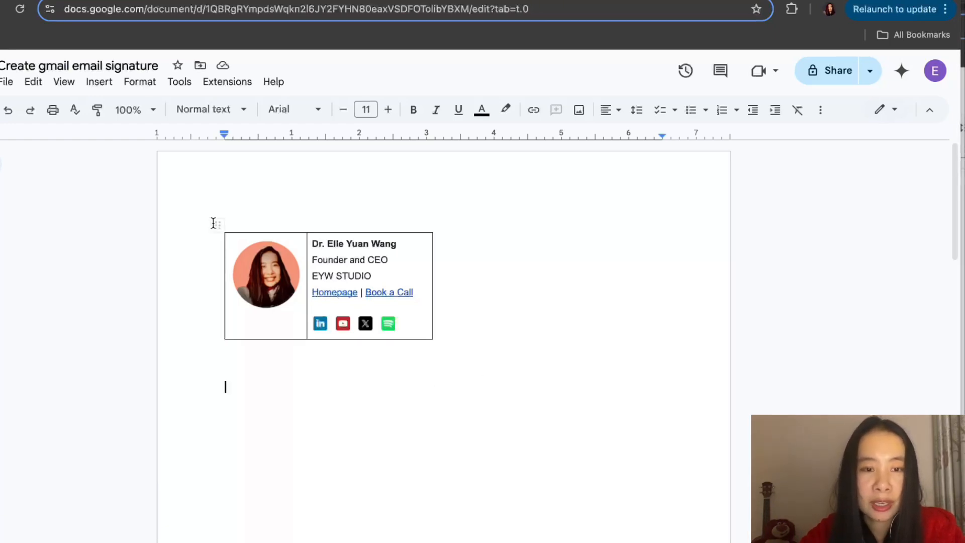
Hide the signature table's borders by setting the border width of the whole table to 0pt
mouse_move(224, 215)
left_mouse_down()
mouse_move(435, 289)
mouse_move(452, 383)
mouse_move(442, 362)
left_mouse_up()
key("ctrl+c")
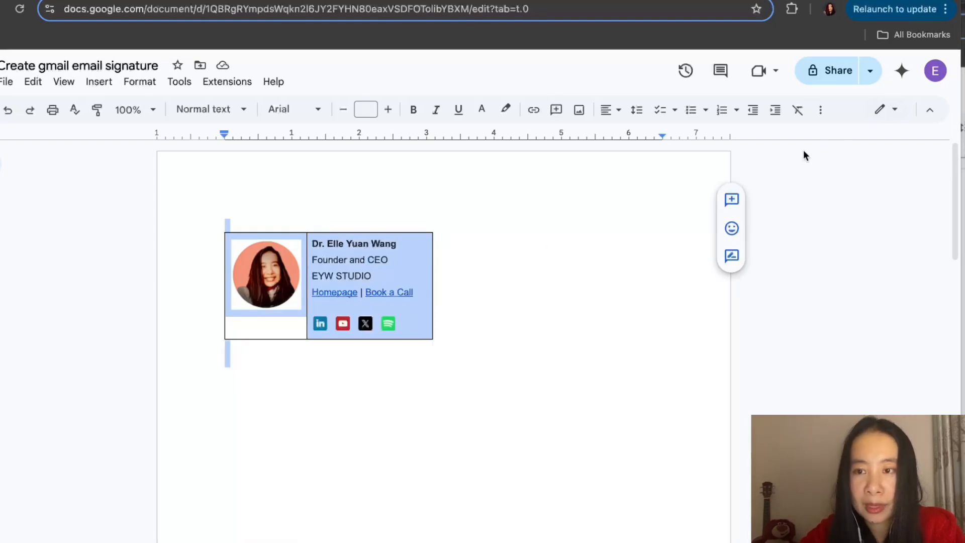
left_click(821, 111)
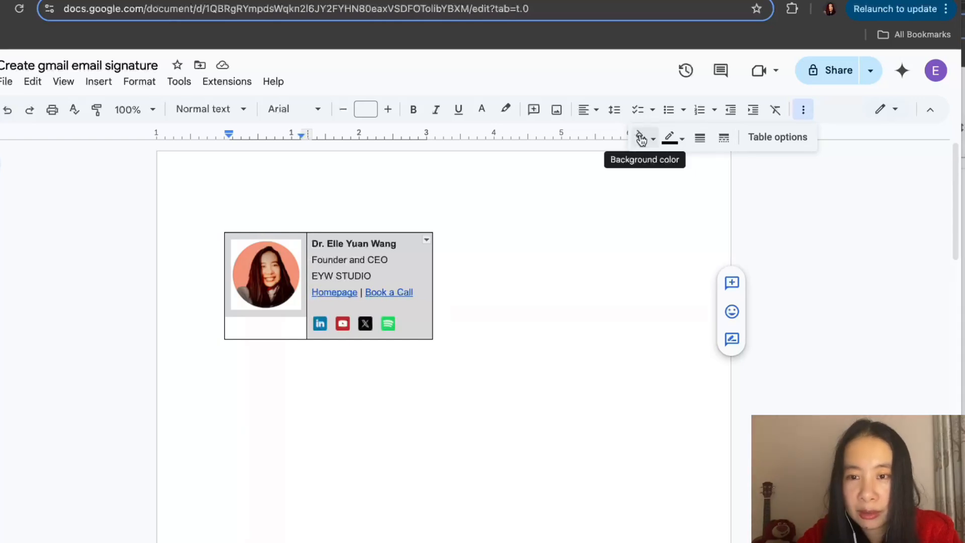
left_click(683, 139)
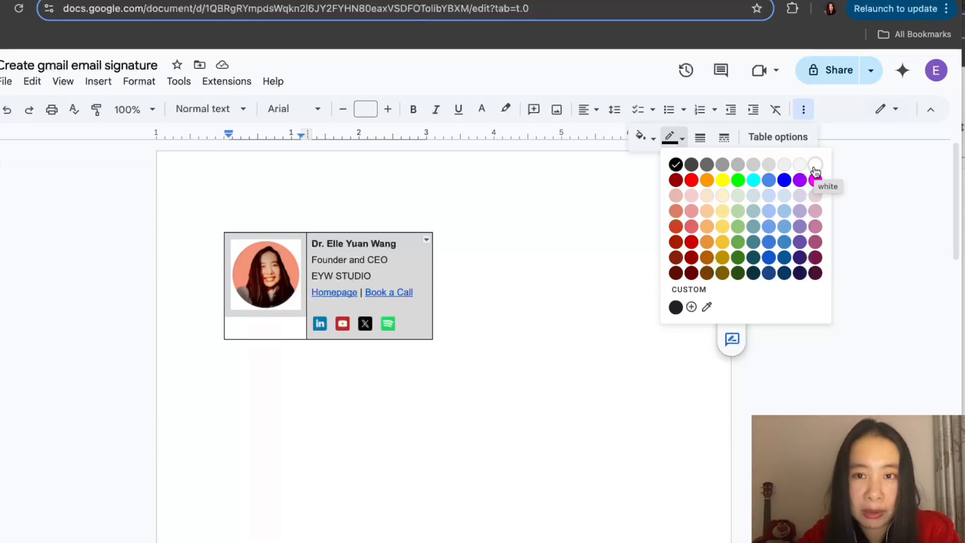
left_click(700, 140)
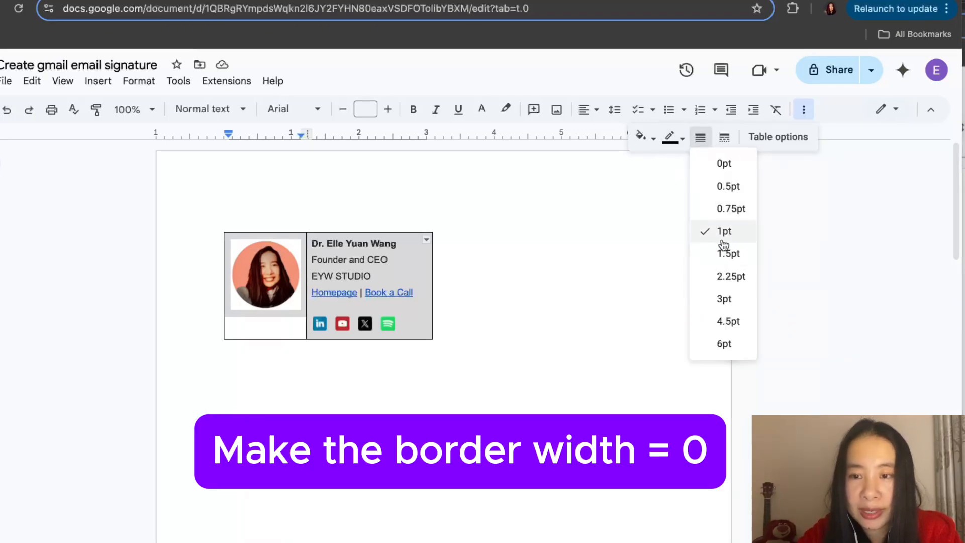
left_click(719, 164)
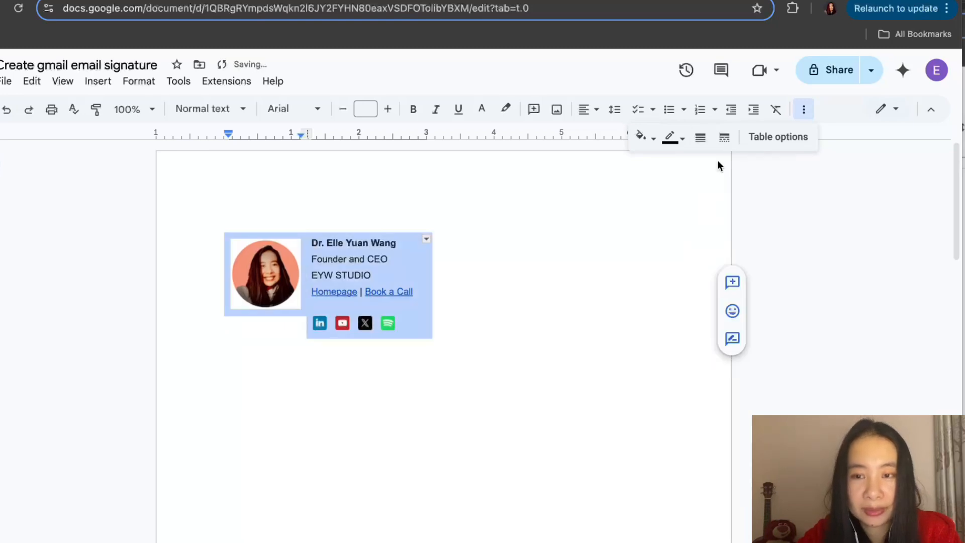
left_click(626, 258)
left_click(532, 341)
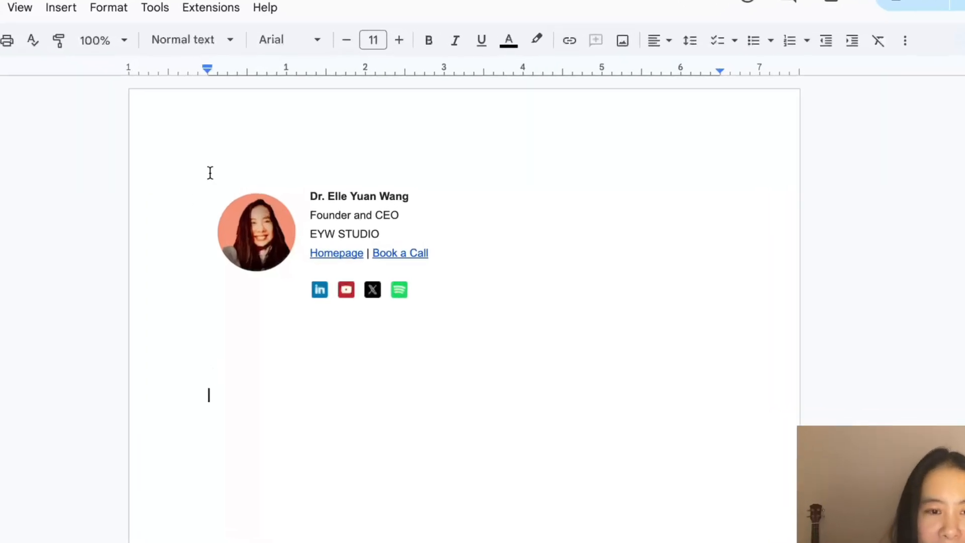
Copy the finished signature table from the document and paste it into the Sample signature in Gmail's settings
mouse_move(211, 173)
left_mouse_down()
mouse_move(305, 177)
mouse_move(404, 226)
left_mouse_up()
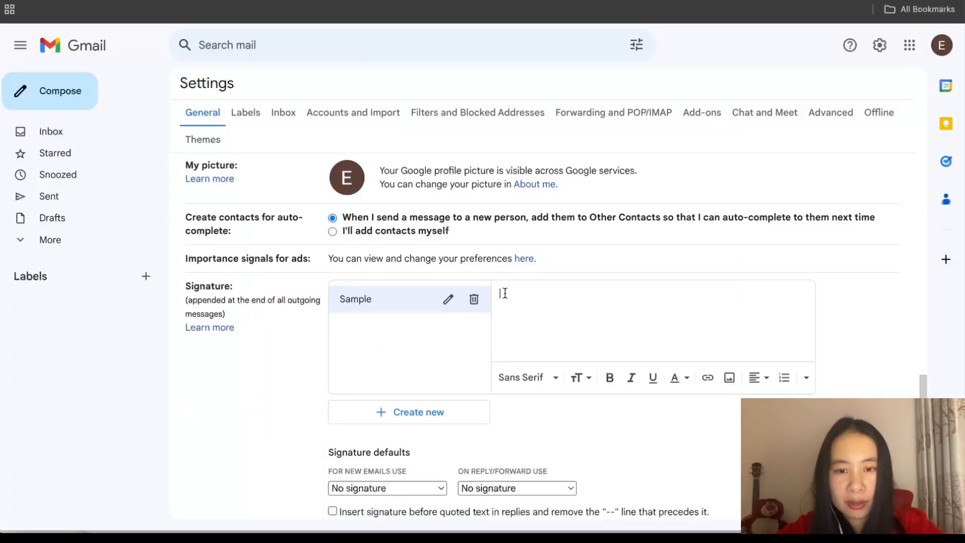
key("ctrl+v")
scroll(511, 312, "up", 2)
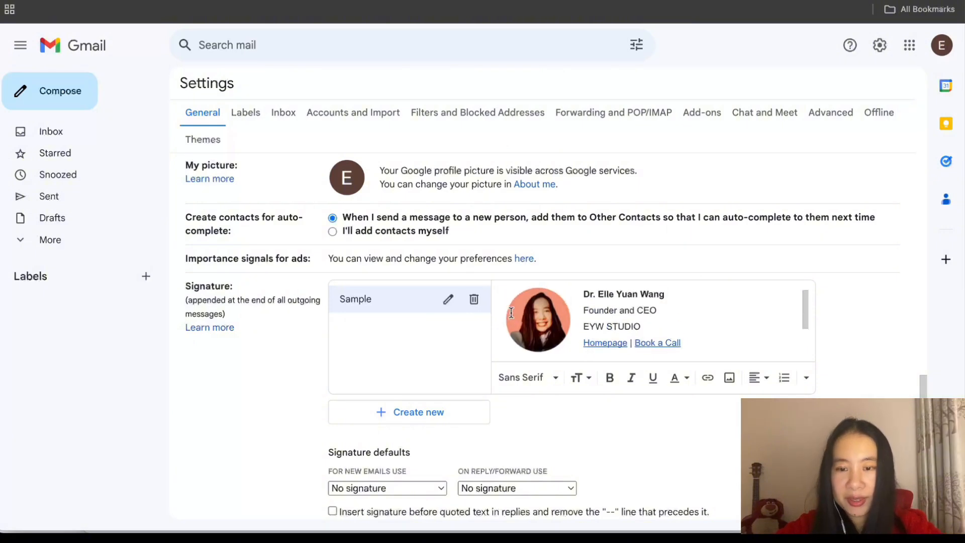
Examine the pasted Sample signature's photo, text lines, links and social icons, including the photo's size options
scroll(512, 312, "down", 1)
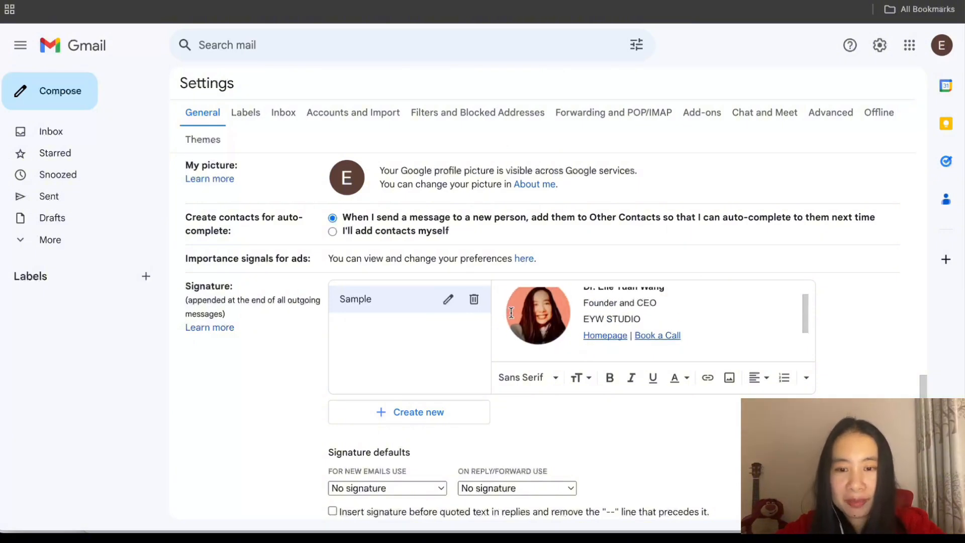
scroll(530, 314, "up", 1)
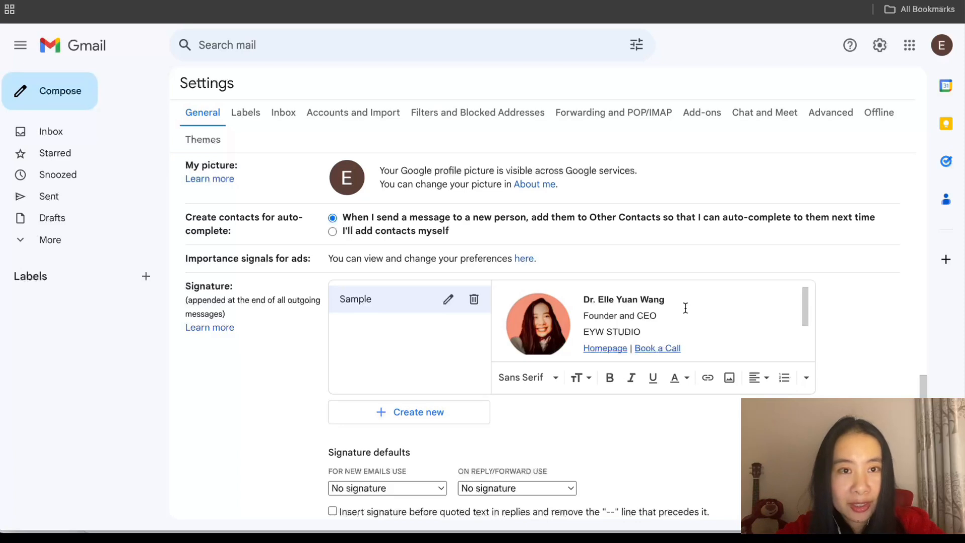
scroll(685, 308, "down", 2)
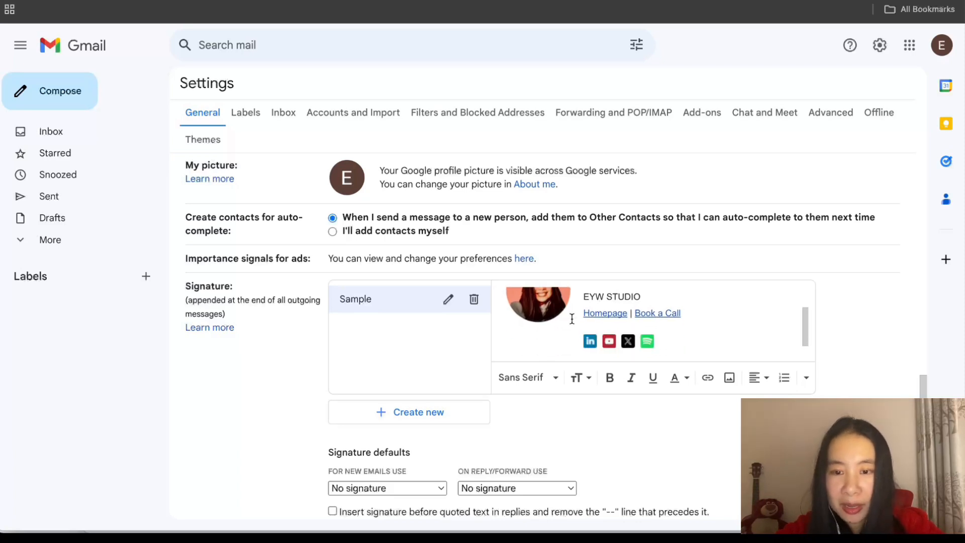
left_click(586, 338)
scroll(598, 334, "up", 1)
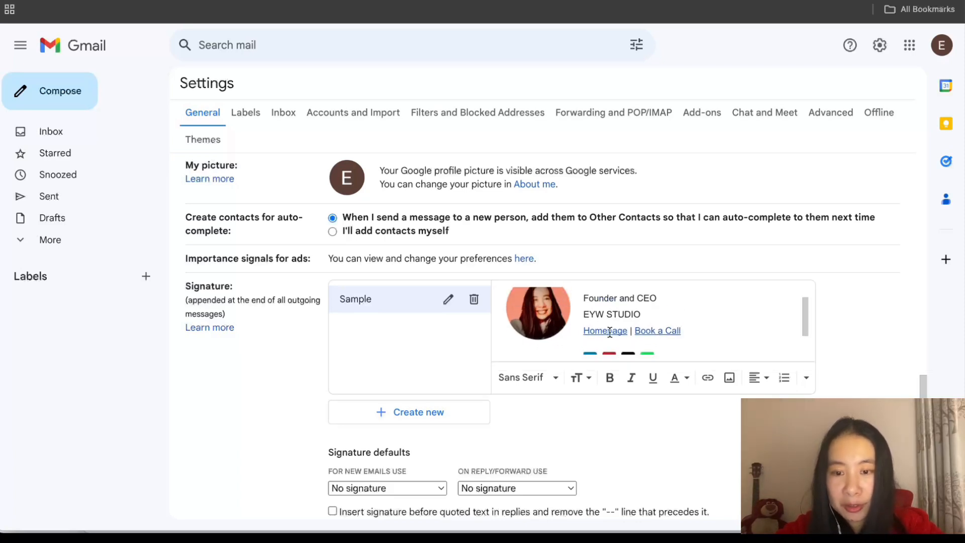
scroll(684, 329, "down", 1)
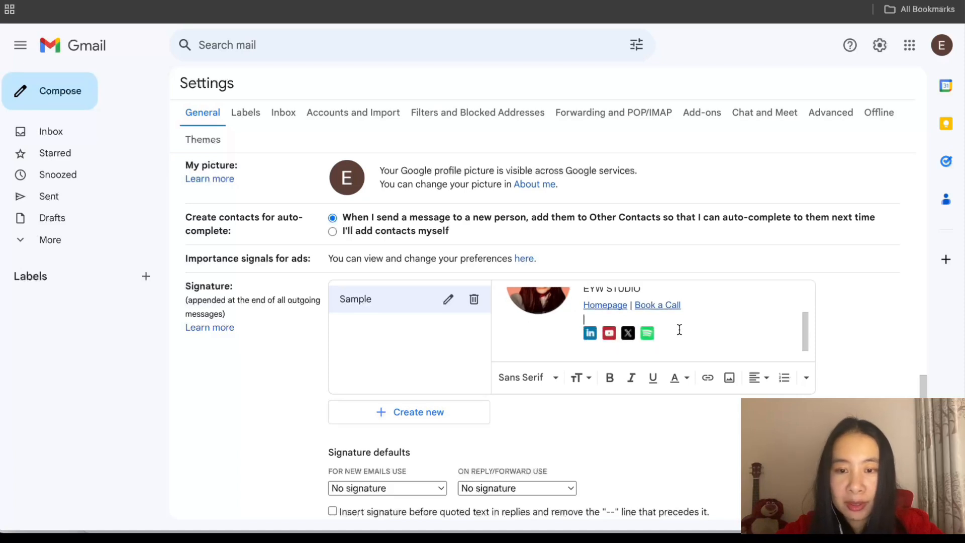
left_click(588, 328)
left_click(760, 311)
scroll(761, 311, "up", 2)
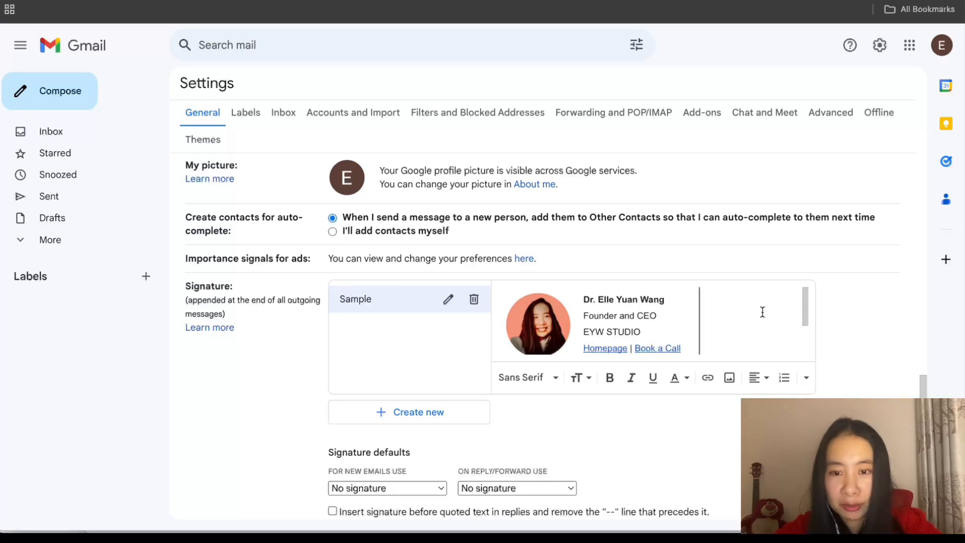
scroll(763, 312, "down", 1)
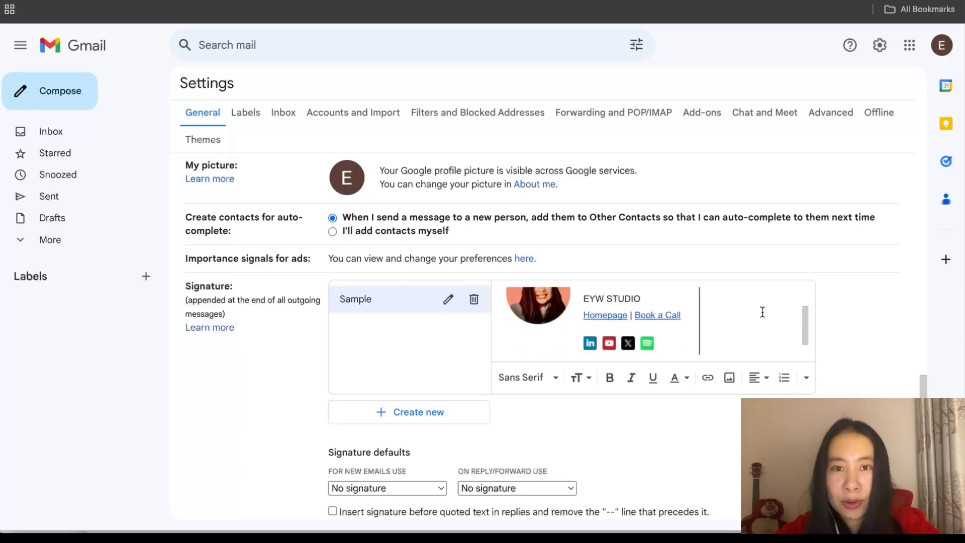
scroll(762, 312, "up", 1)
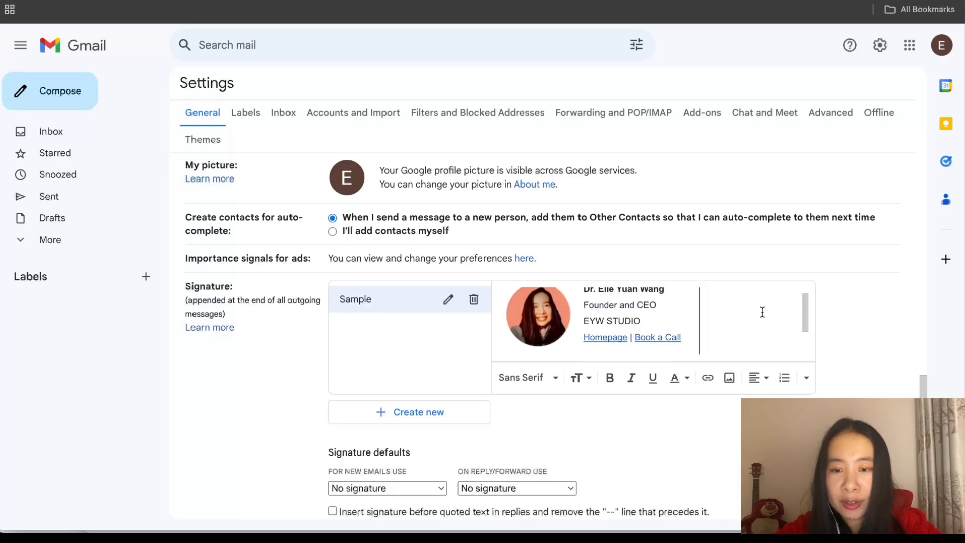
scroll(762, 312, "up", 1)
scroll(763, 312, "down", 1)
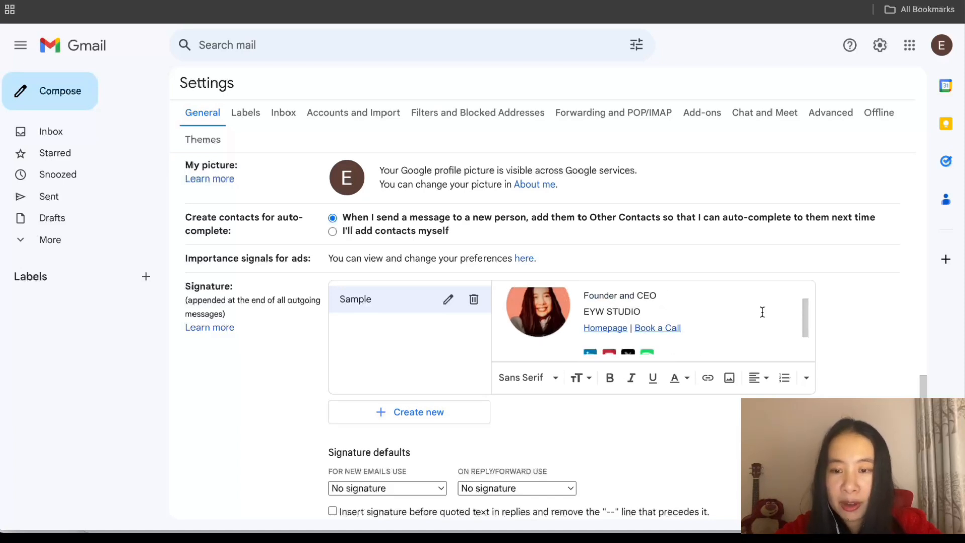
scroll(762, 312, "up", 1)
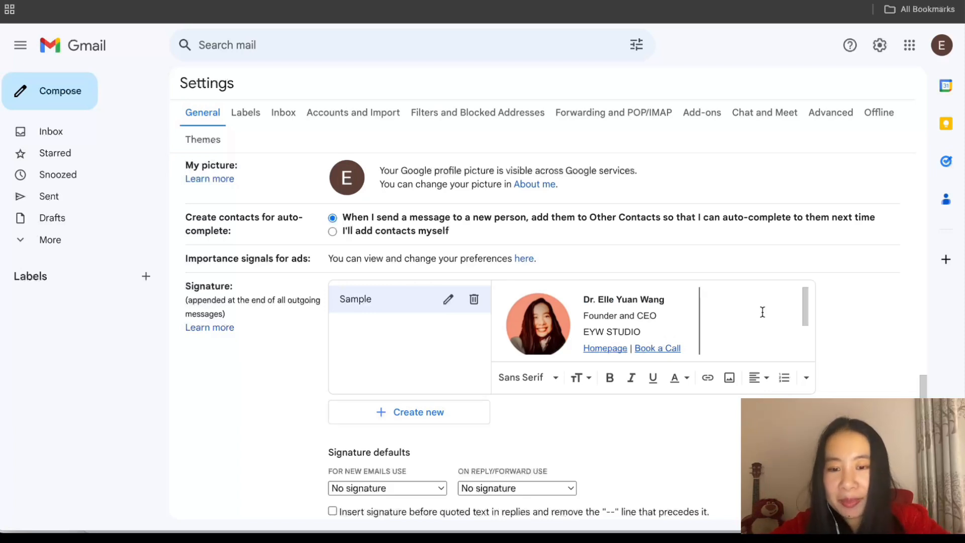
left_click(548, 337)
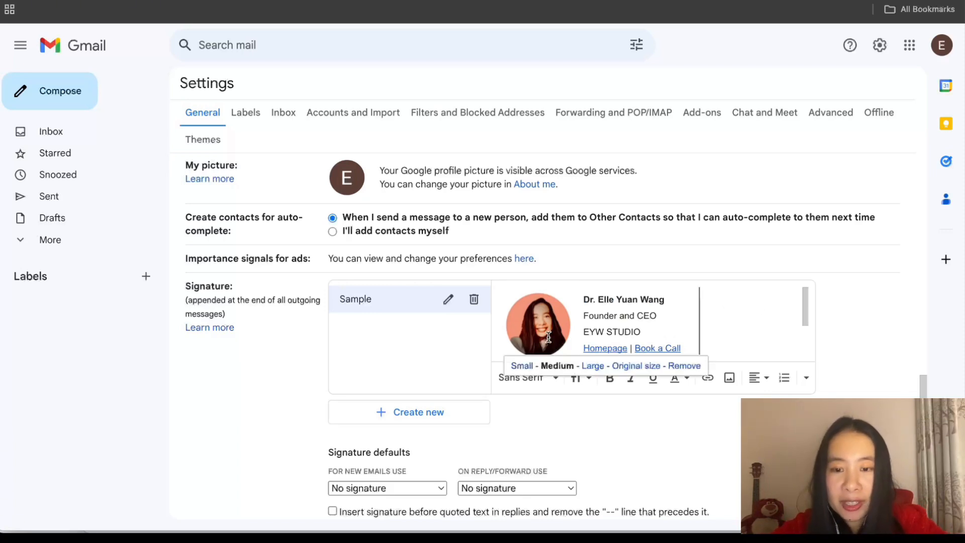
scroll(548, 337, "down", 2)
scroll(548, 337, "up", 2)
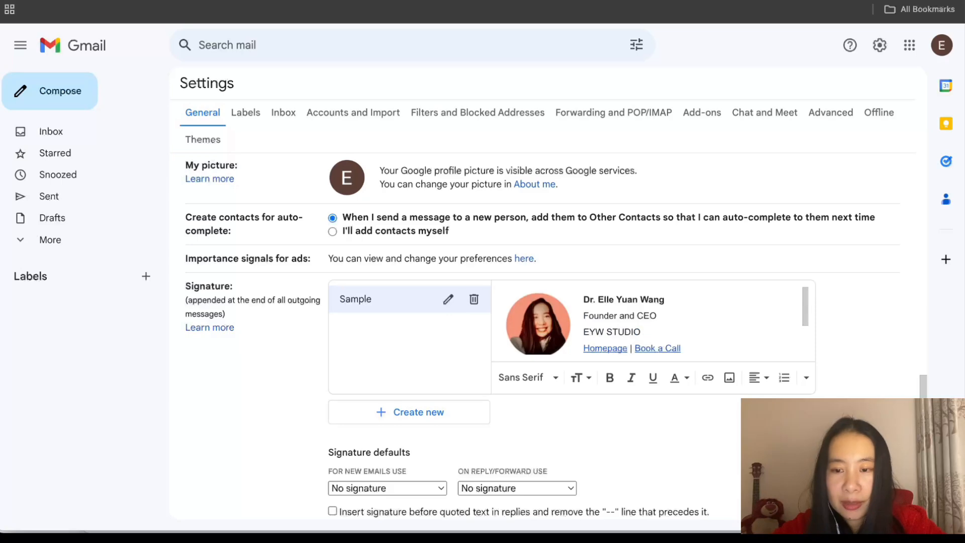
Set Sample as the default signature for new emails
scroll(553, 337, "down", 3)
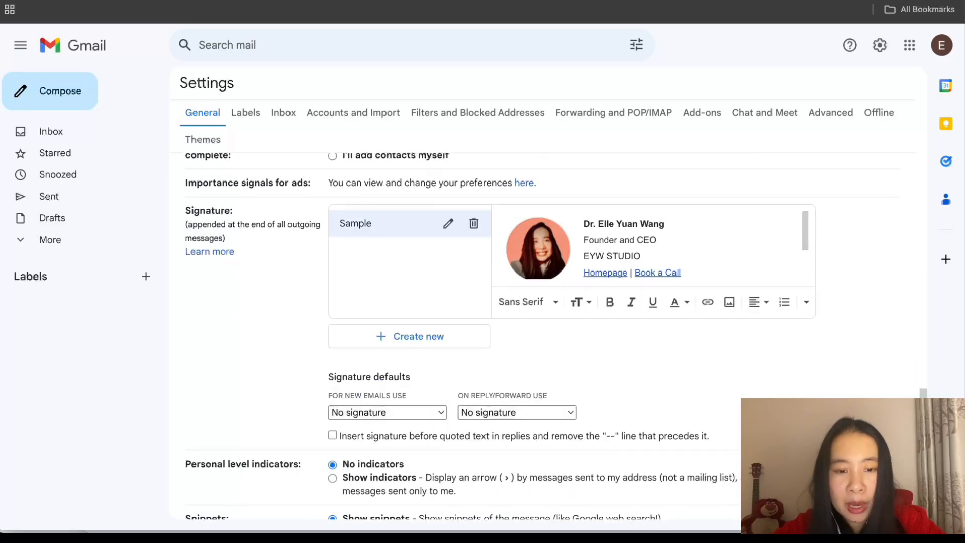
scroll(326, 372, "down", 1)
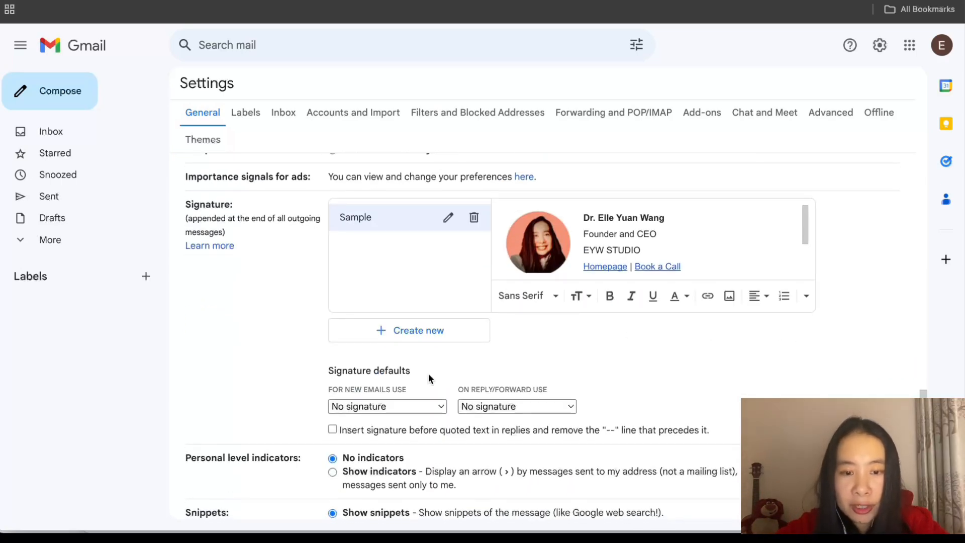
scroll(428, 374, "down", 3)
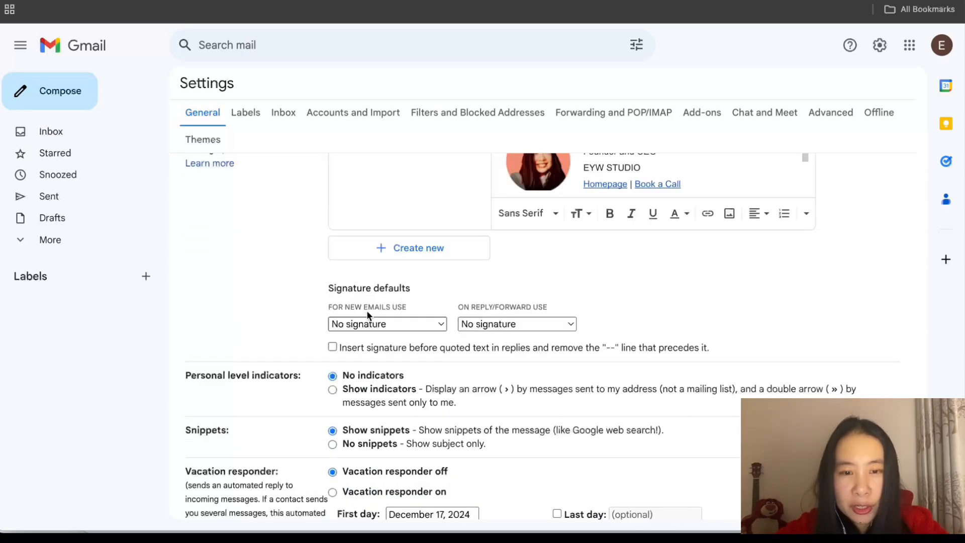
left_click(431, 324)
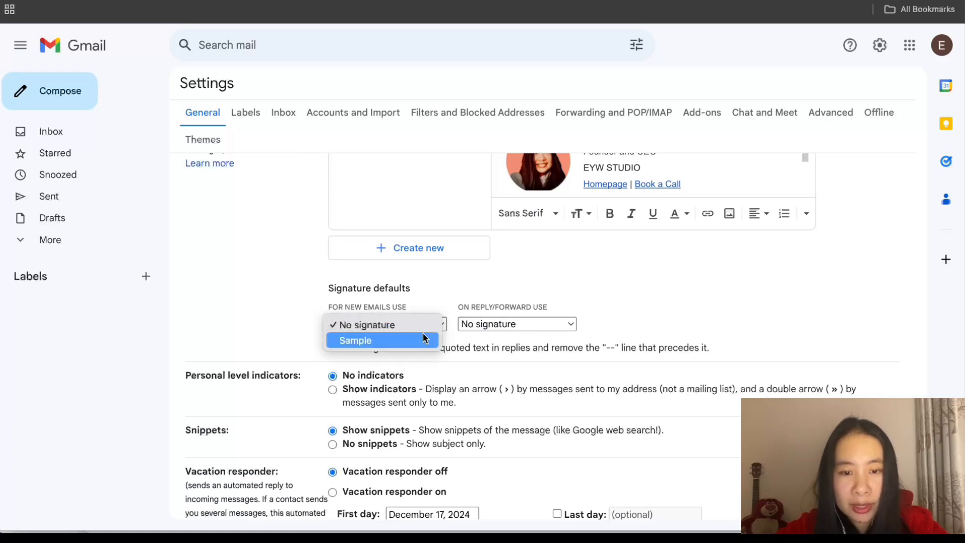
left_click(421, 341)
scroll(443, 301, "up", 2)
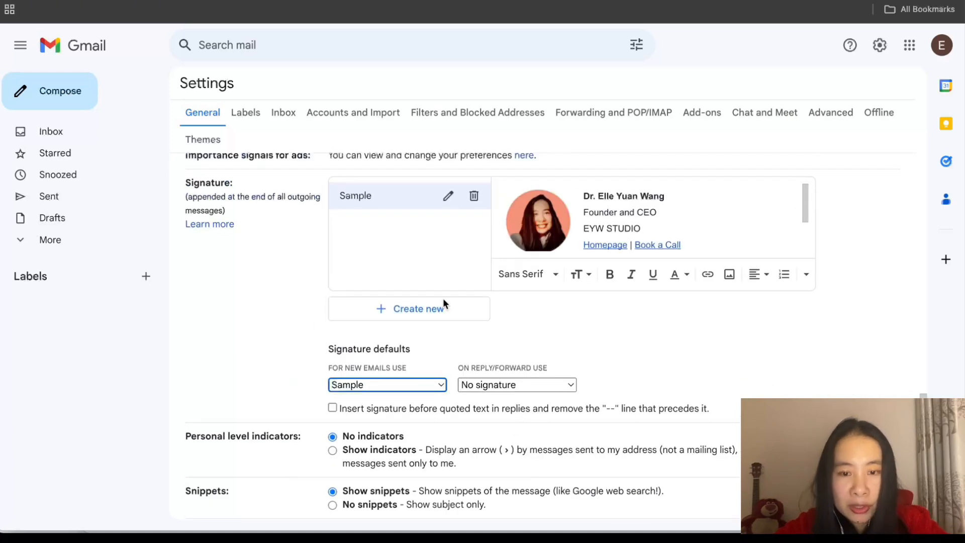
left_click(548, 353)
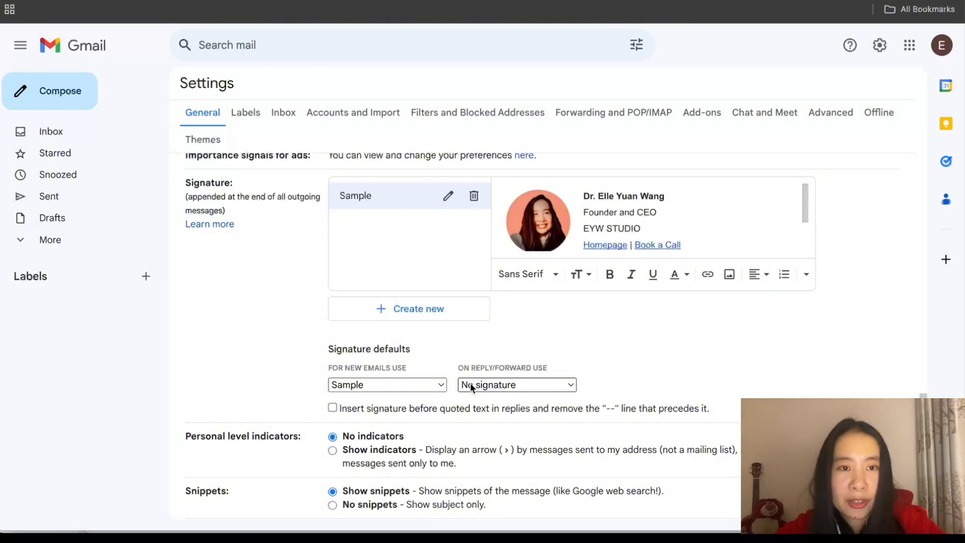
Save the changes to the Gmail settings with the reply/forward signature left at No signature
scroll(643, 362, "down", 3)
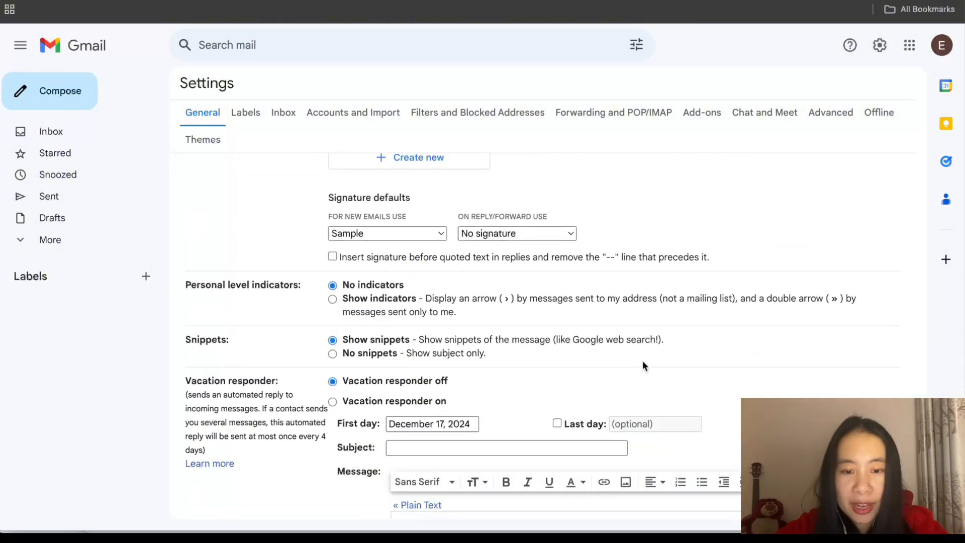
scroll(644, 361, "up", 2)
scroll(643, 362, "down", 5)
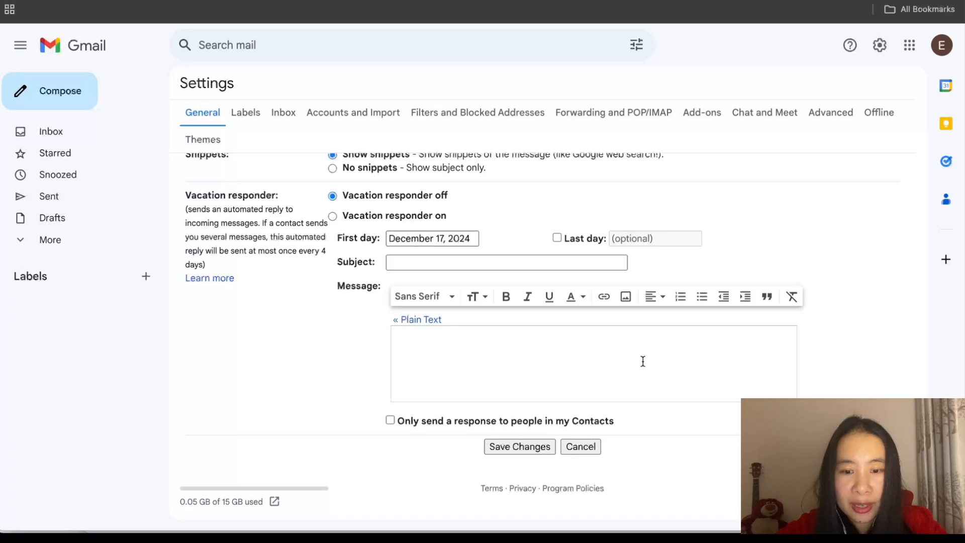
left_click(521, 447)
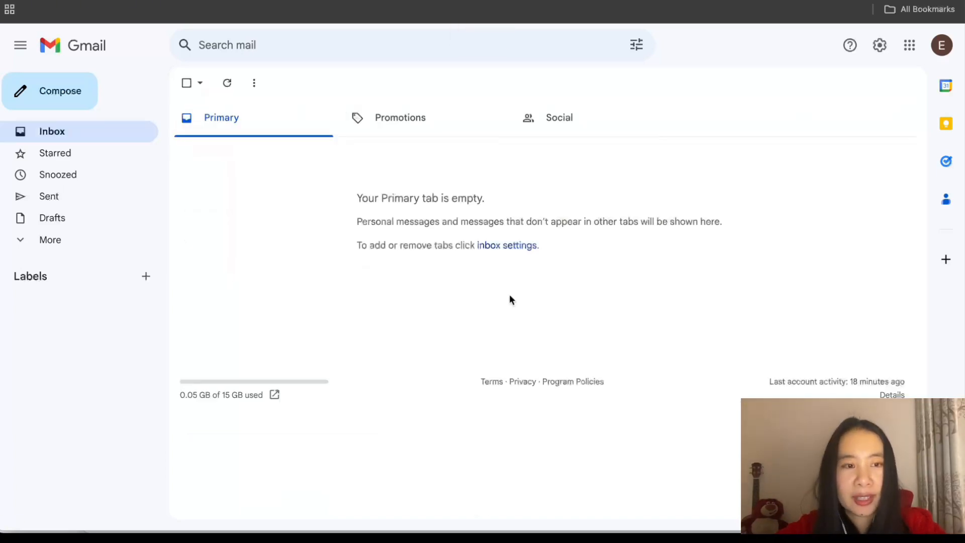
Compose a new message reading "Hello," and, after a blank line, "Check out my new email signature!", and turn off Smart Compose
left_click(55, 95)
left_click(728, 262)
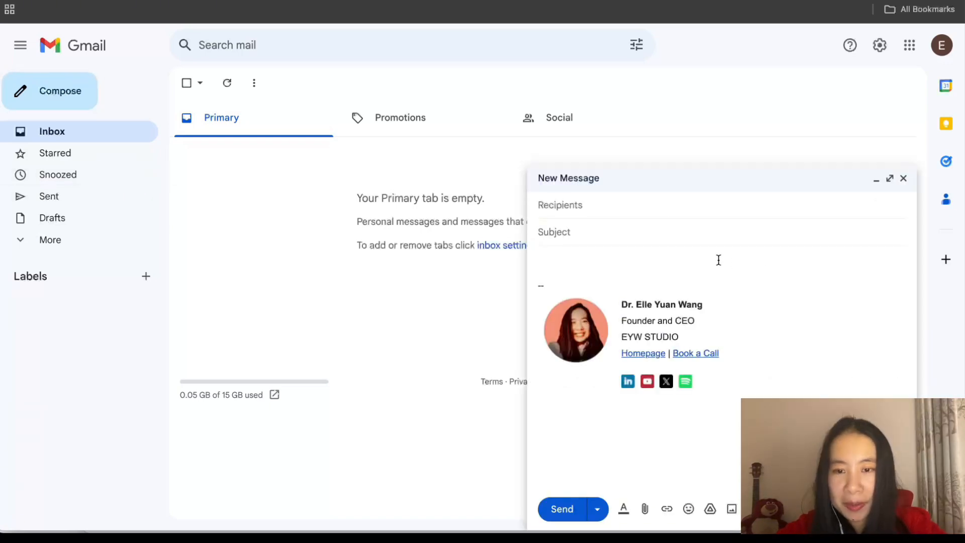
type("Hello,")
key("Return")
key("Return")
type("Check out my n")
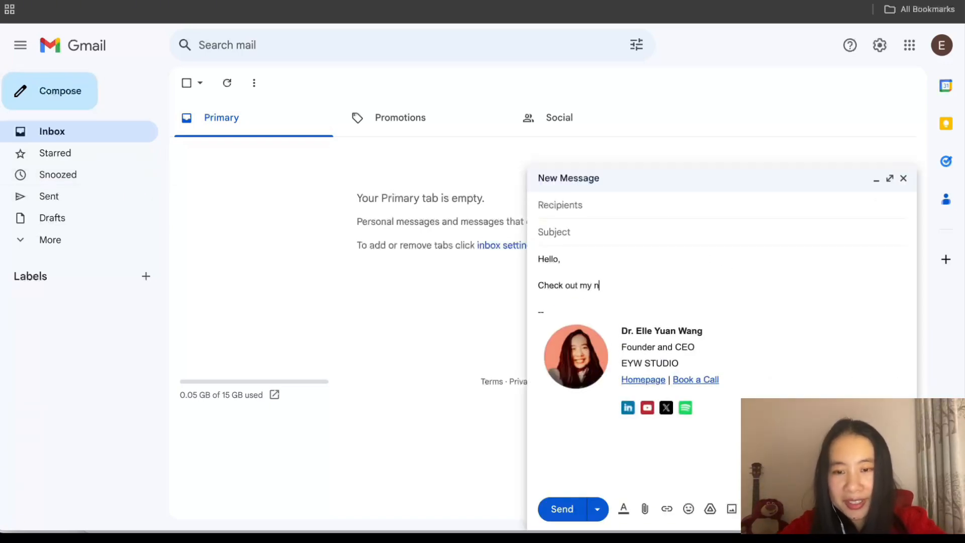
type("ew email signature!")
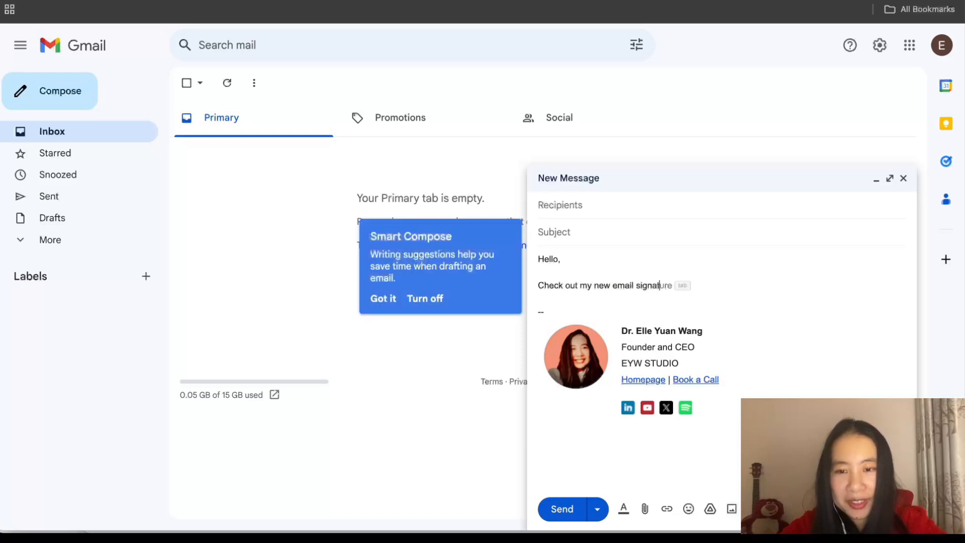
left_click(425, 297)
Fill in the recipient's e-mail address, enter "Test" as the subject and send the message
left_click(602, 205)
left_click(583, 235)
type("Test")
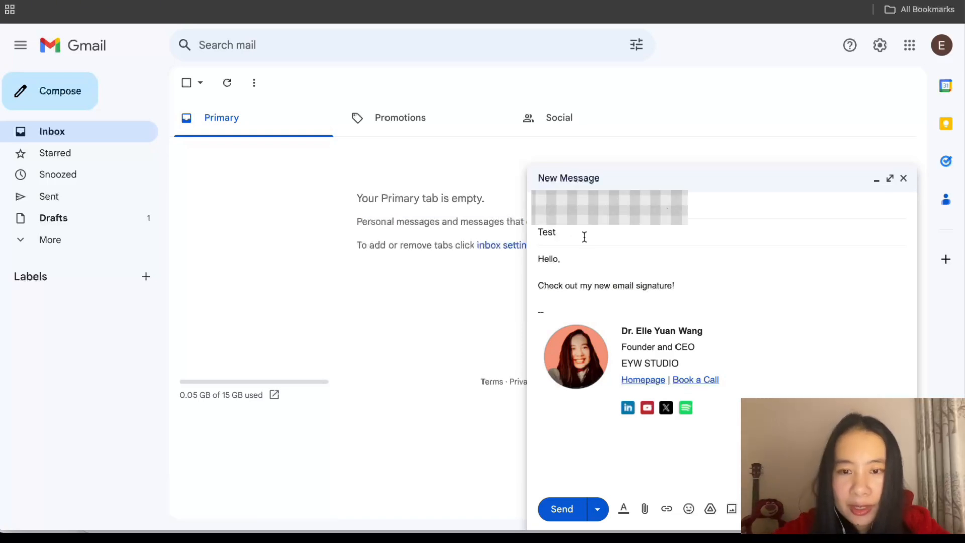
left_click(660, 285)
left_click(568, 510)
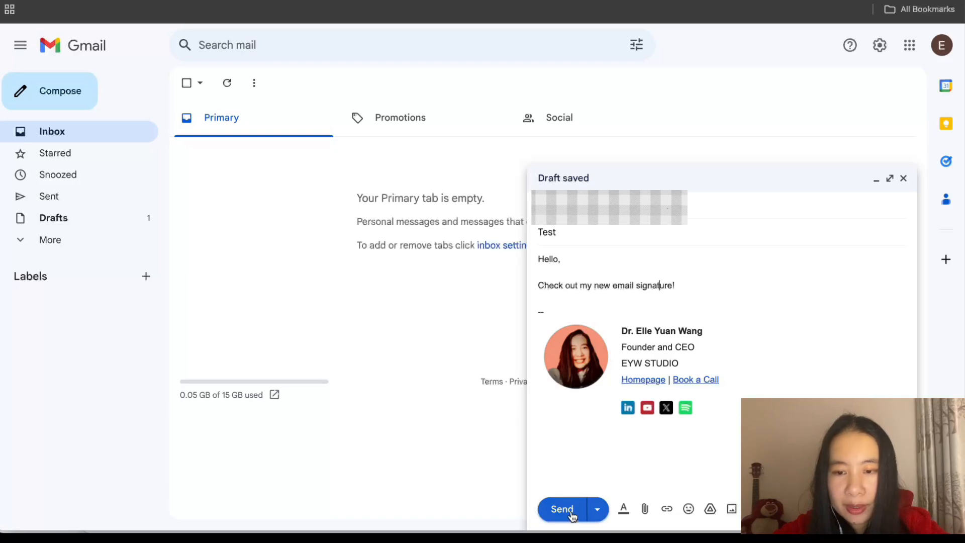
Open the received Test email and try the signature's LinkedIn icon and Homepage link, returning to the email after each
left_click(437, 154)
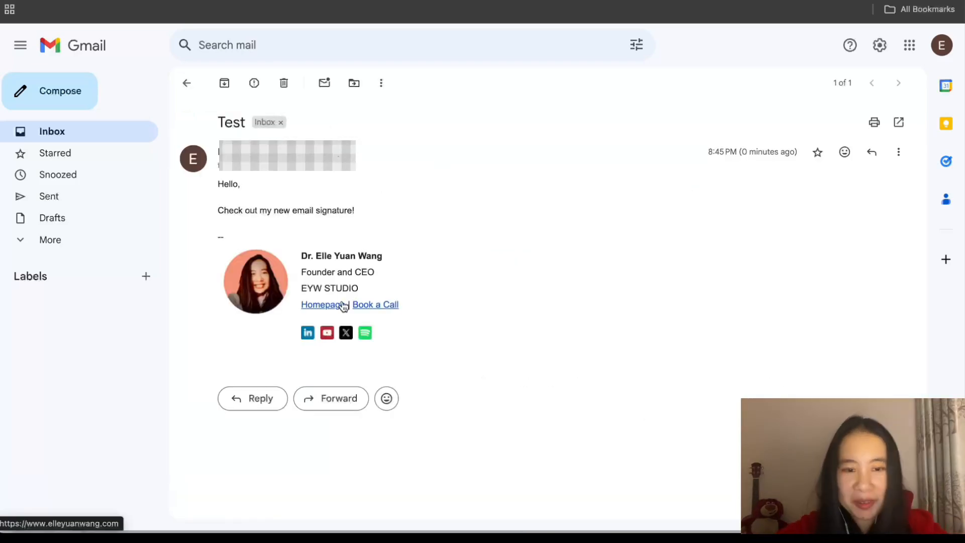
left_click(307, 337)
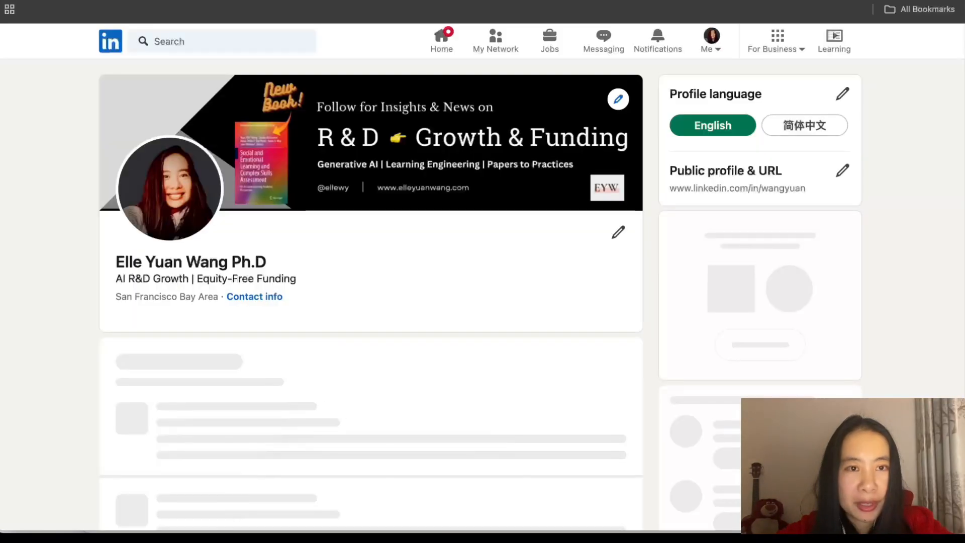
key("super+w")
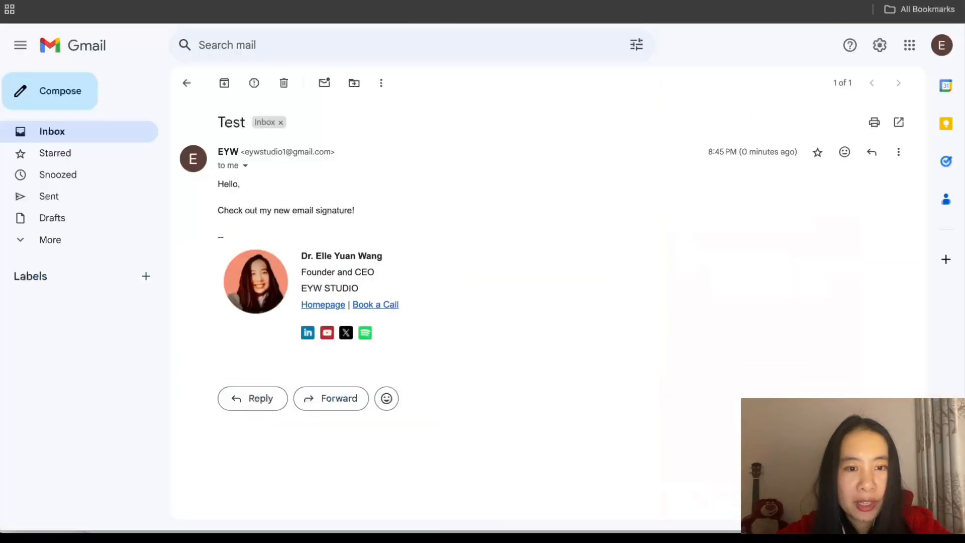
left_click(328, 306)
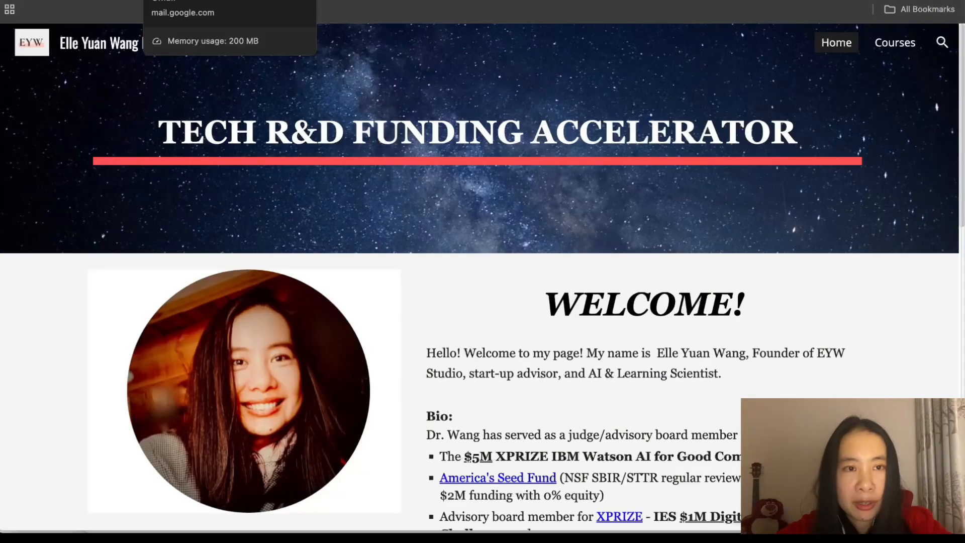
left_click(201, 0)
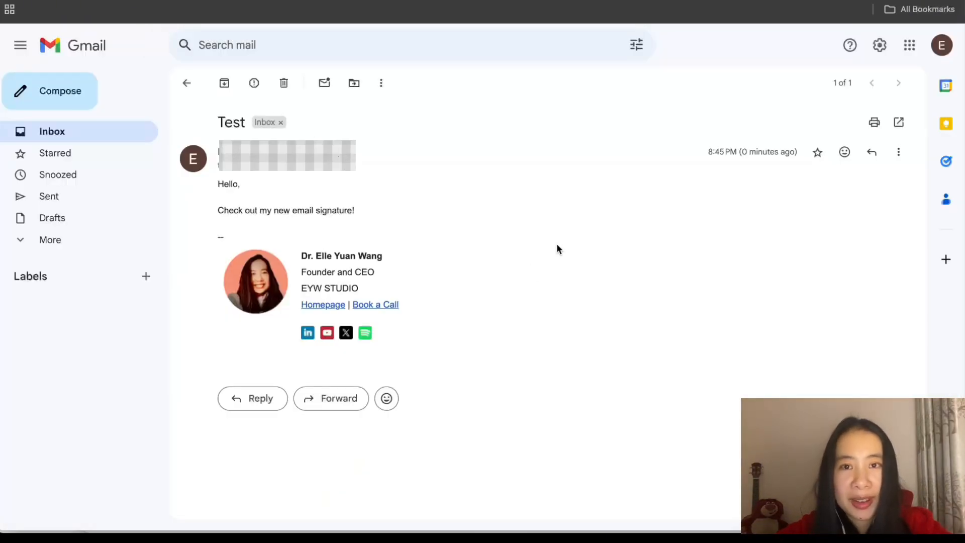